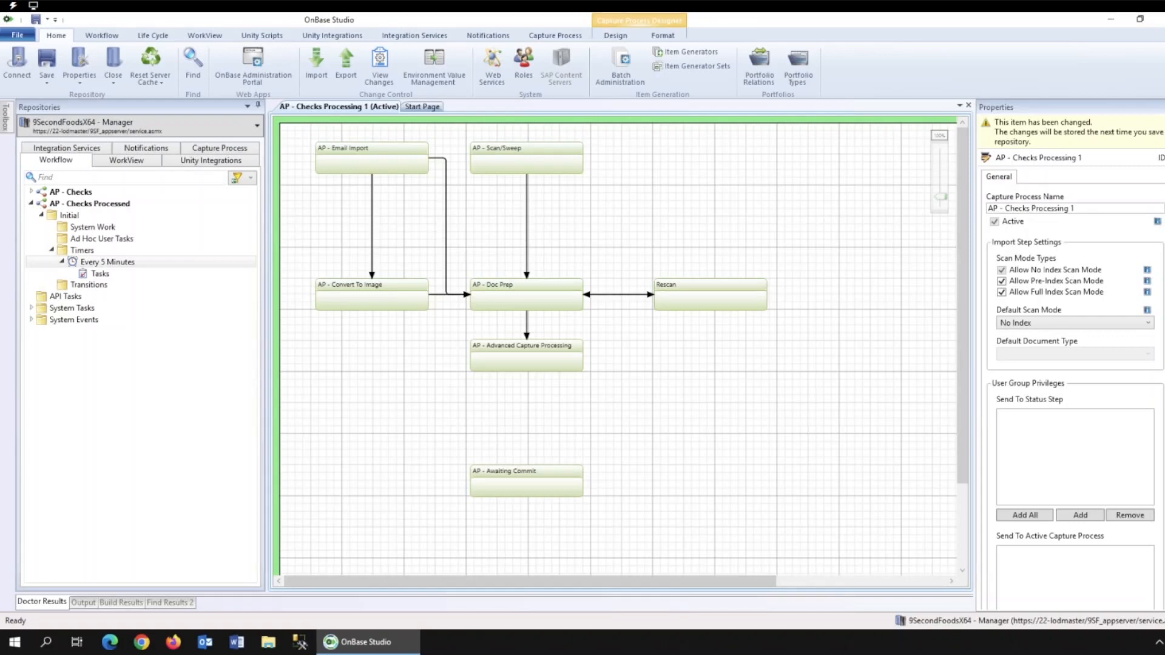
- Add a Custom Processing step between AP - Advanced Capture Processing and AP - Awaiting Commit, named "AP - Check Process Workflow"
{"action": "mouse_move", "coordinate": [8, 124]}
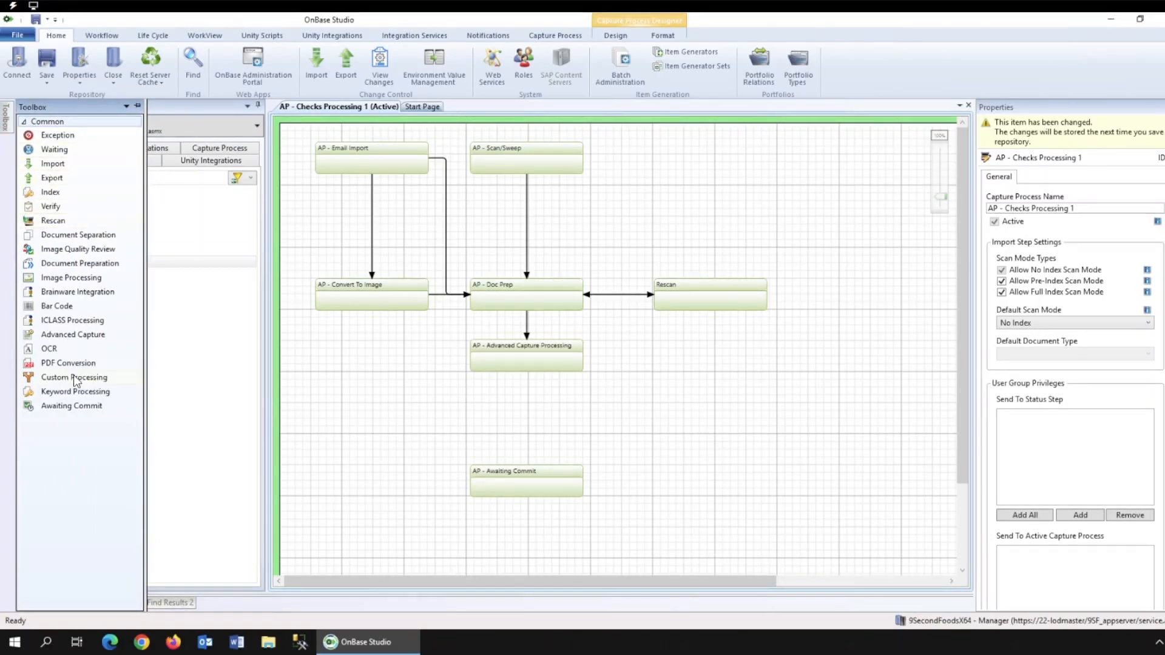
{"action": "left_click_drag", "start_coordinate": [68, 376], "coordinate": [409, 404]}
{"action": "left_click_drag", "start_coordinate": [540, 425], "coordinate": [527, 421]}
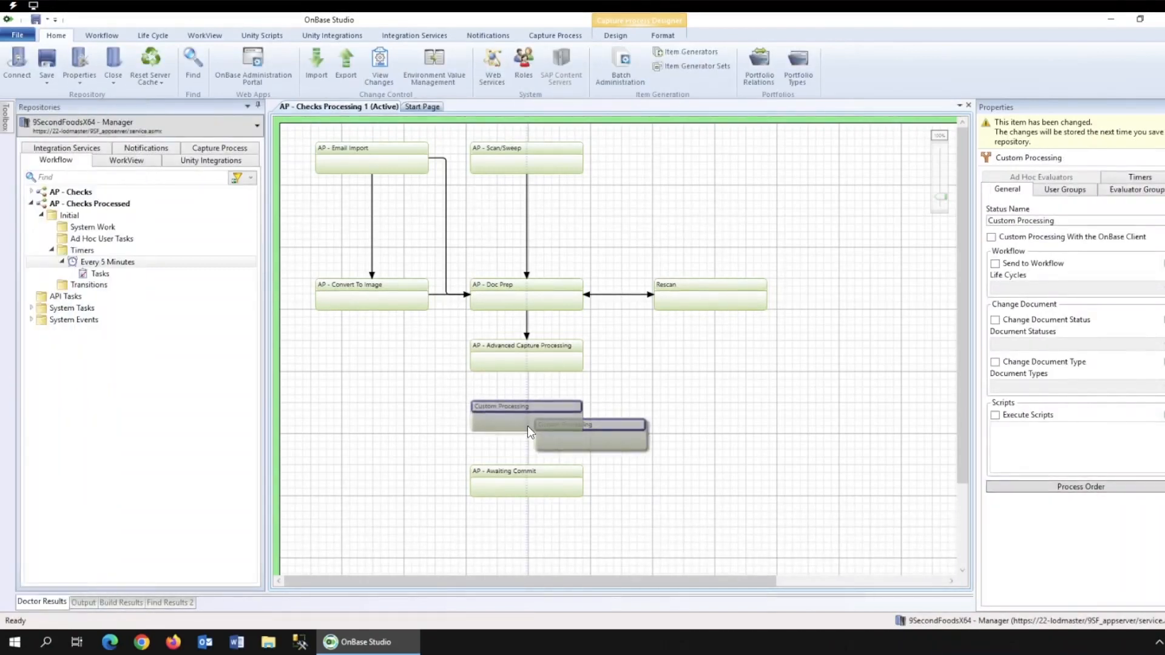
{"action": "left_click", "coordinate": [1067, 222]}
{"action": "left_click_drag", "start_coordinate": [1066, 221], "coordinate": [981, 230]}
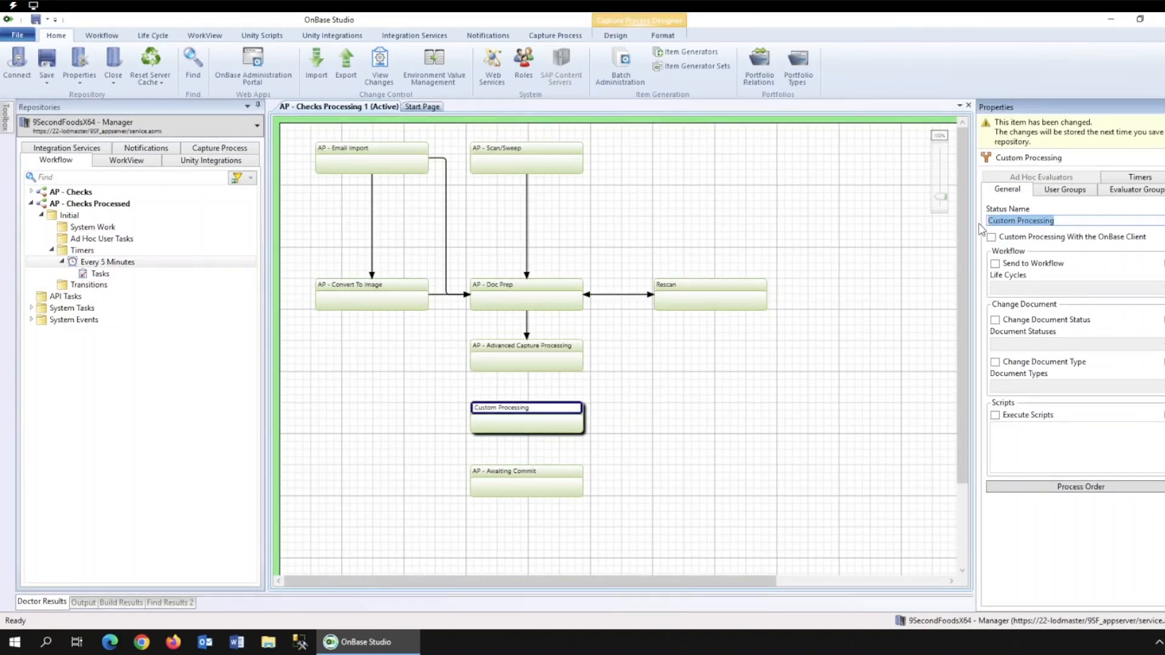
{"action": "key", "text": "BackSpace"}
{"action": "type", "text": "AP - Check Process Workflow"}
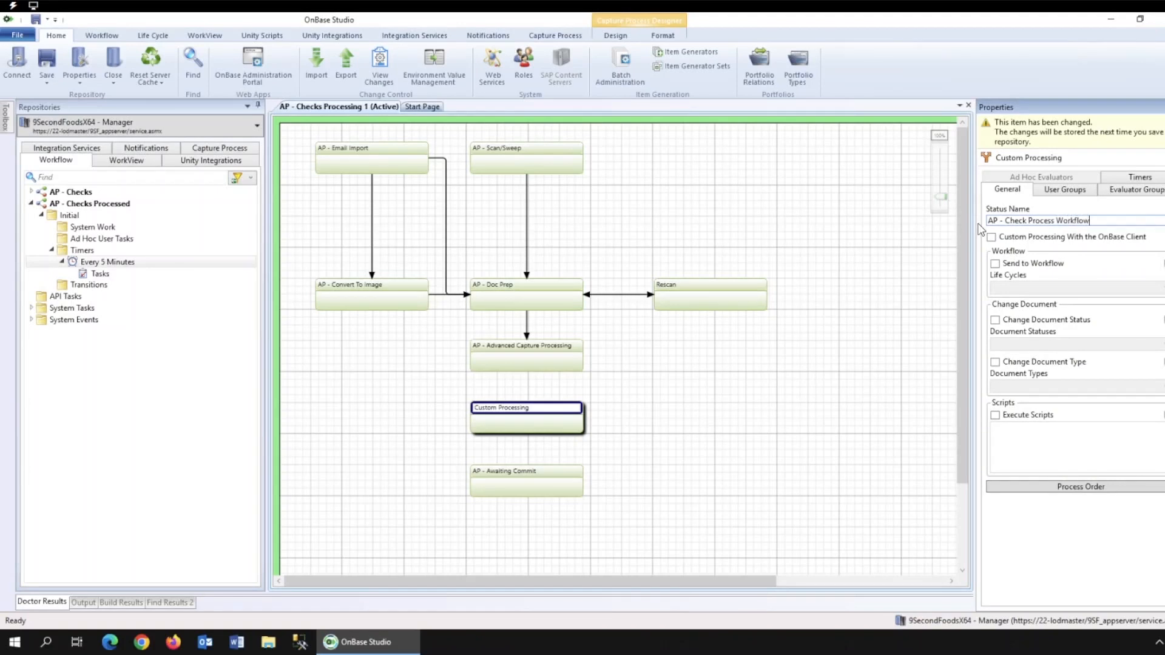
- Configure the custom processing step to send documents to the AP - Checks Processed life cycle and change their document status to Indexed
{"action": "left_click", "coordinate": [995, 264]}
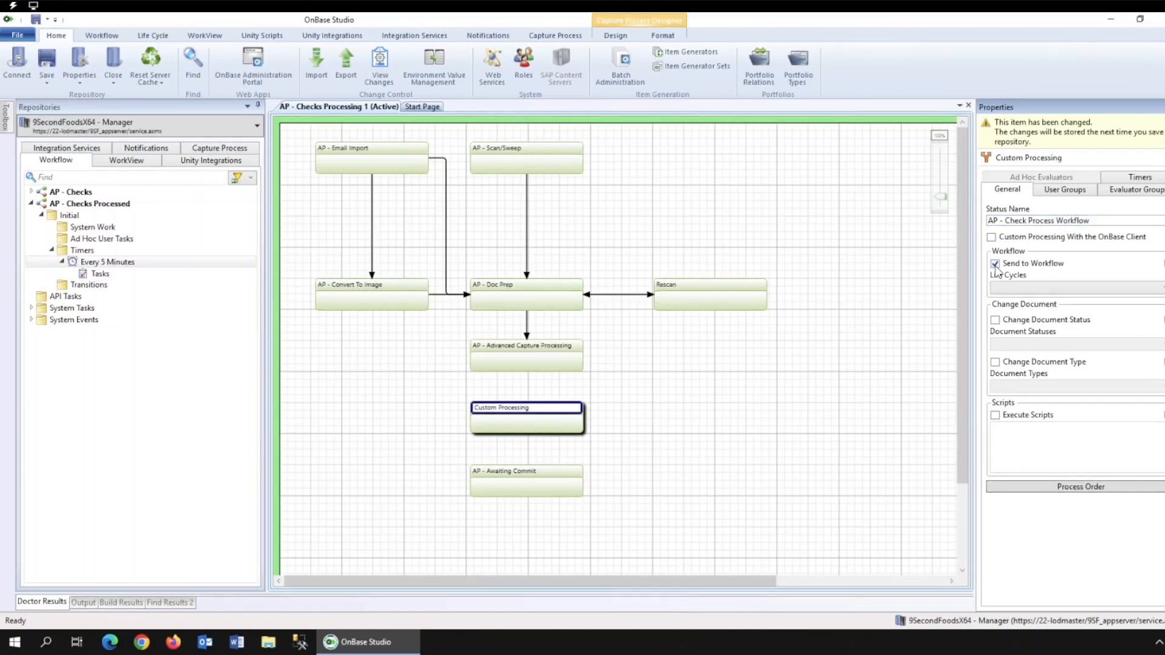
{"action": "left_click", "coordinate": [1156, 290]}
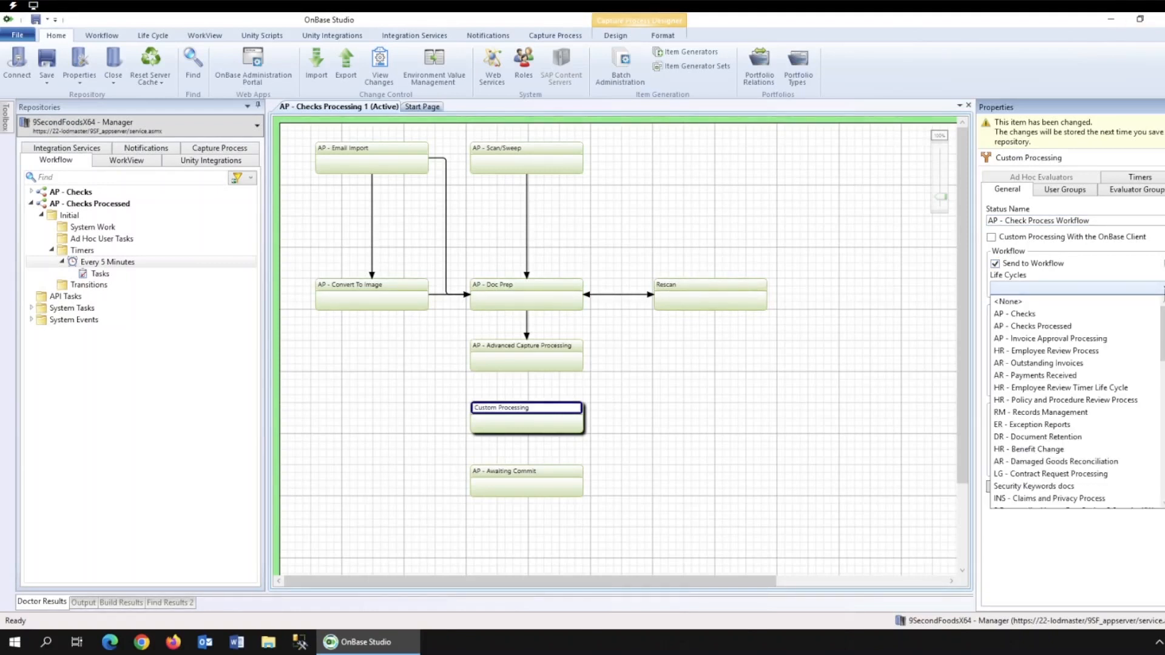
{"action": "left_click", "coordinate": [1123, 327]}
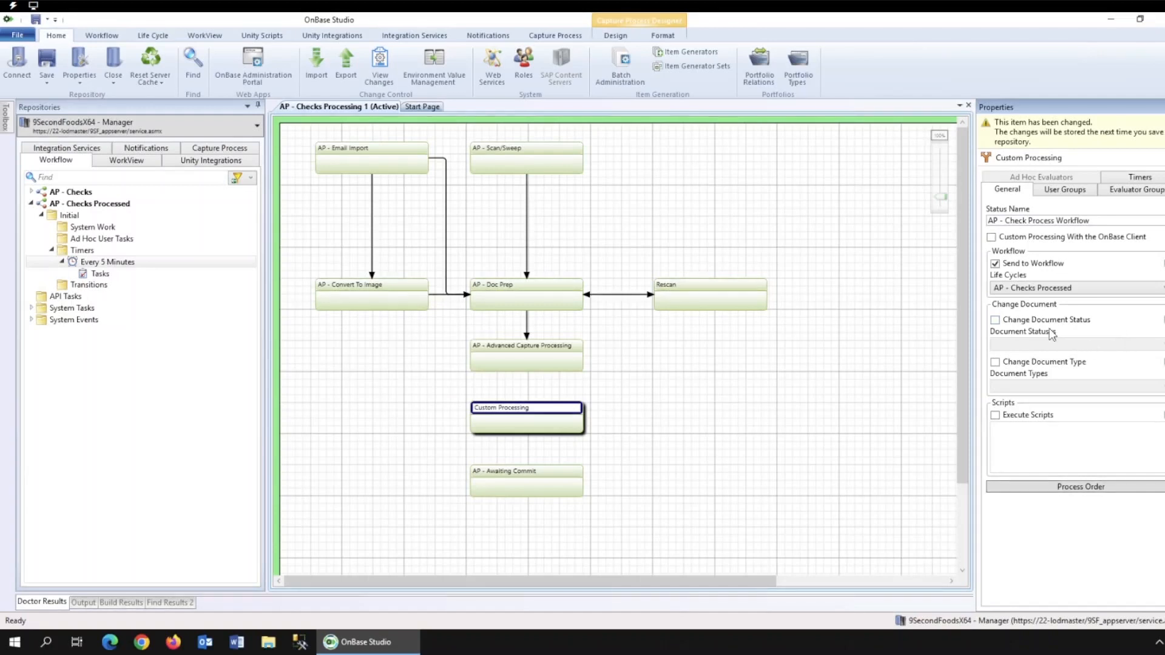
{"action": "left_click", "coordinate": [995, 320]}
{"action": "left_click", "coordinate": [1154, 346]}
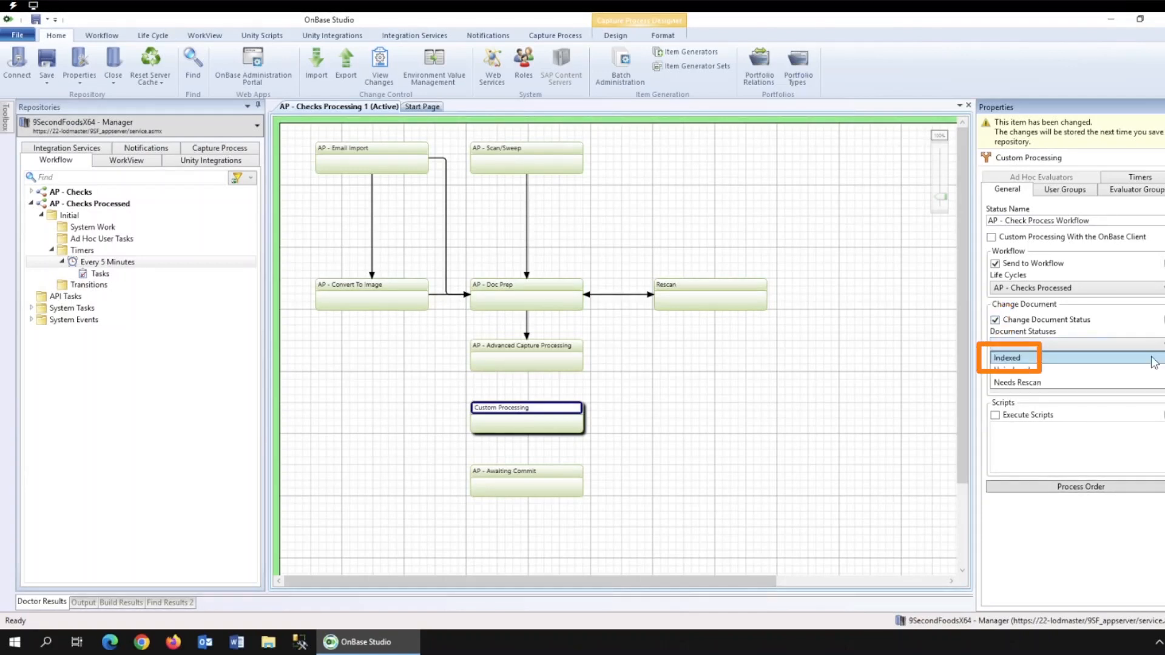
{"action": "left_click", "coordinate": [1154, 362]}
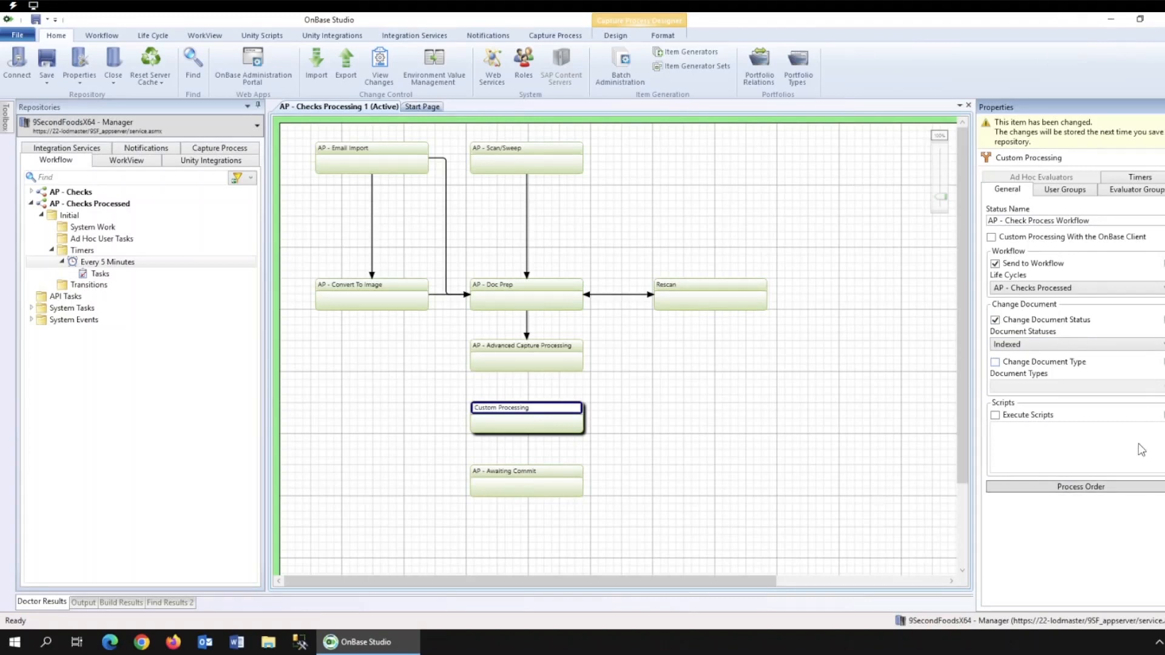
- Review the custom processing step's process order for Send to Workflow and Change Document Status, and accept it
{"action": "left_click", "coordinate": [1105, 488]}
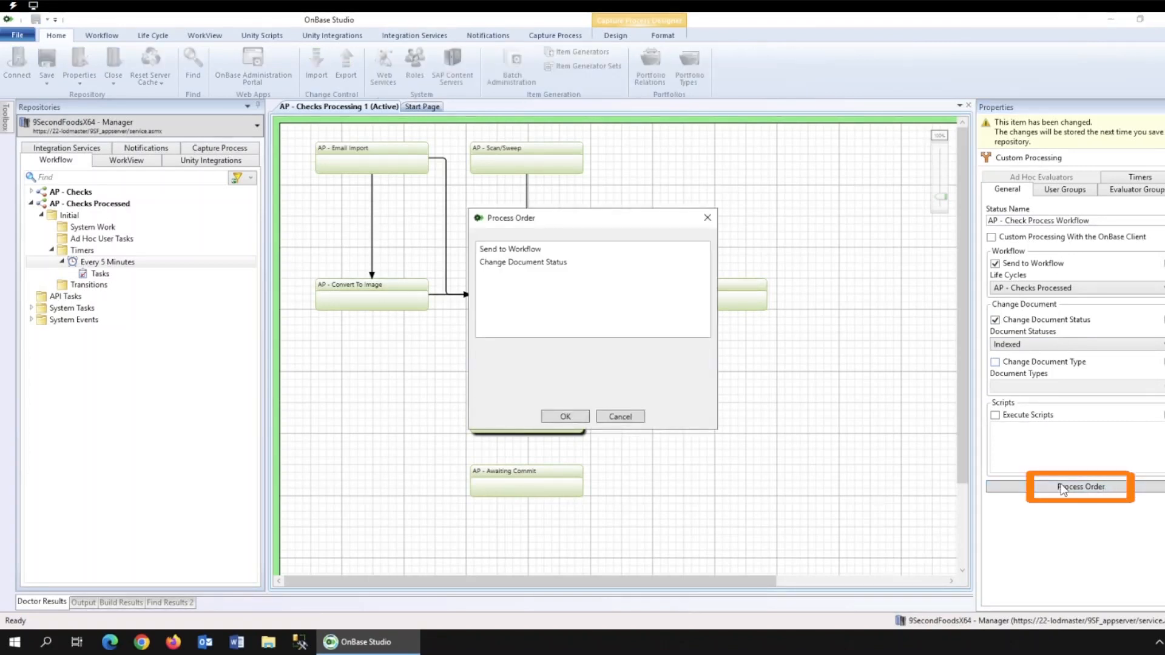
{"action": "left_click", "coordinate": [538, 264]}
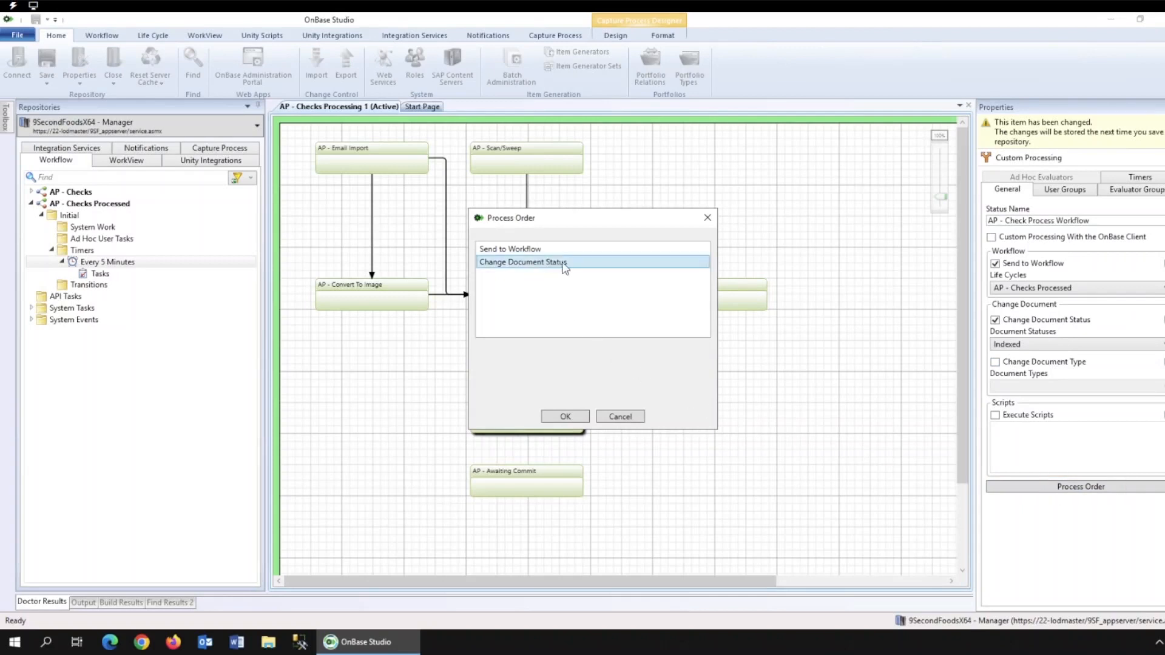
{"action": "left_click", "coordinate": [583, 249]}
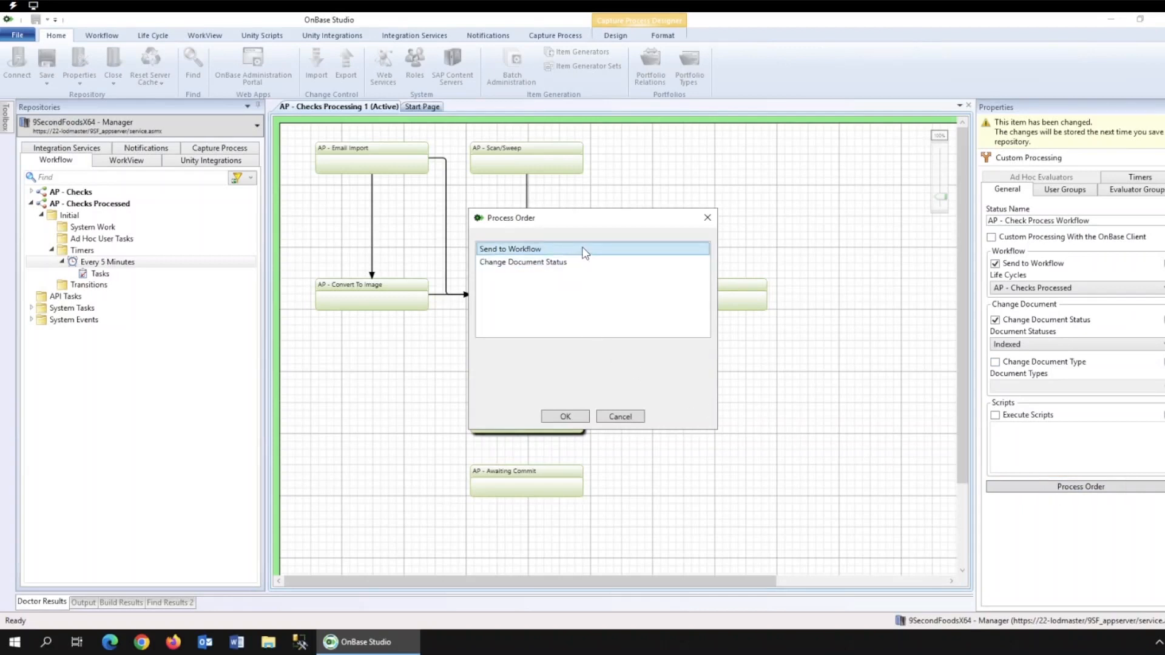
{"action": "left_click", "coordinate": [563, 264]}
{"action": "left_click_drag", "start_coordinate": [556, 250], "coordinate": [554, 248]}
{"action": "left_click", "coordinate": [565, 416]}
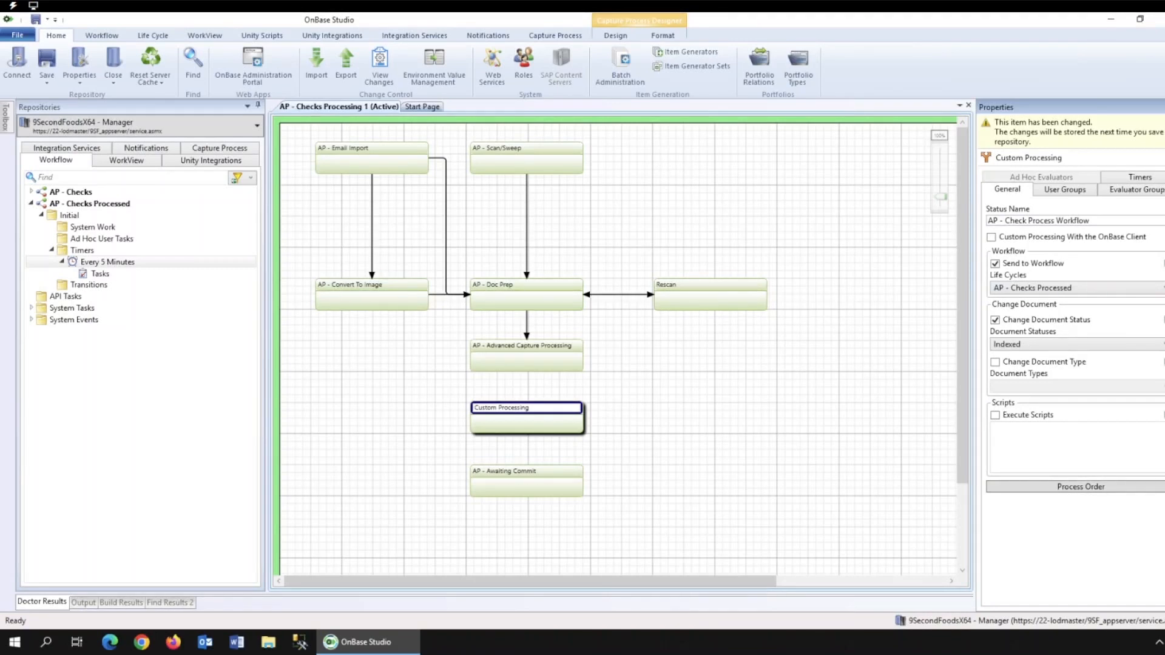
- Connect AP - Advanced Capture Processing to the Custom Processing step with a default evaluator
{"action": "left_click", "coordinate": [615, 35]}
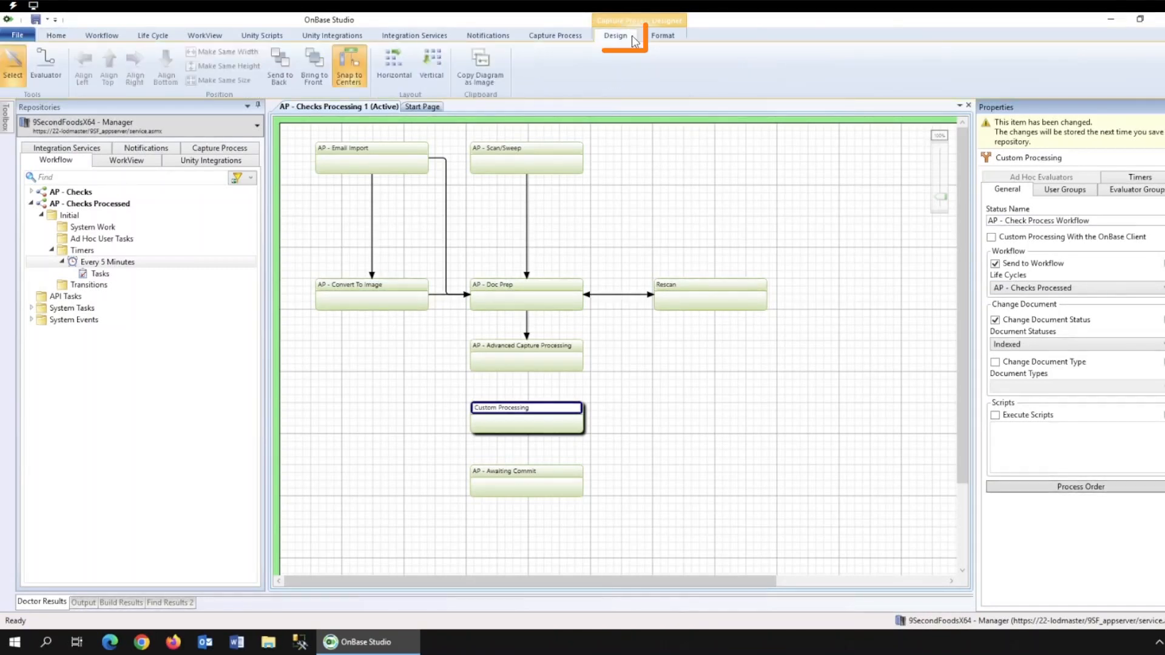
{"action": "left_click", "coordinate": [44, 63]}
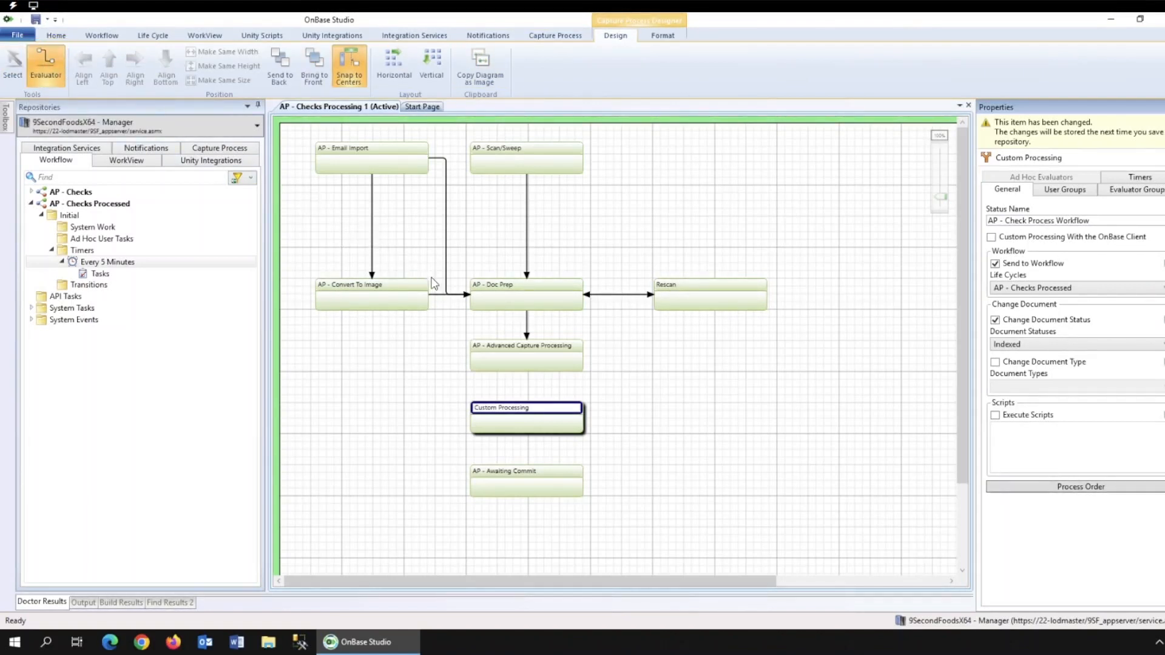
{"action": "left_click_drag", "start_coordinate": [526, 359], "coordinate": [523, 416]}
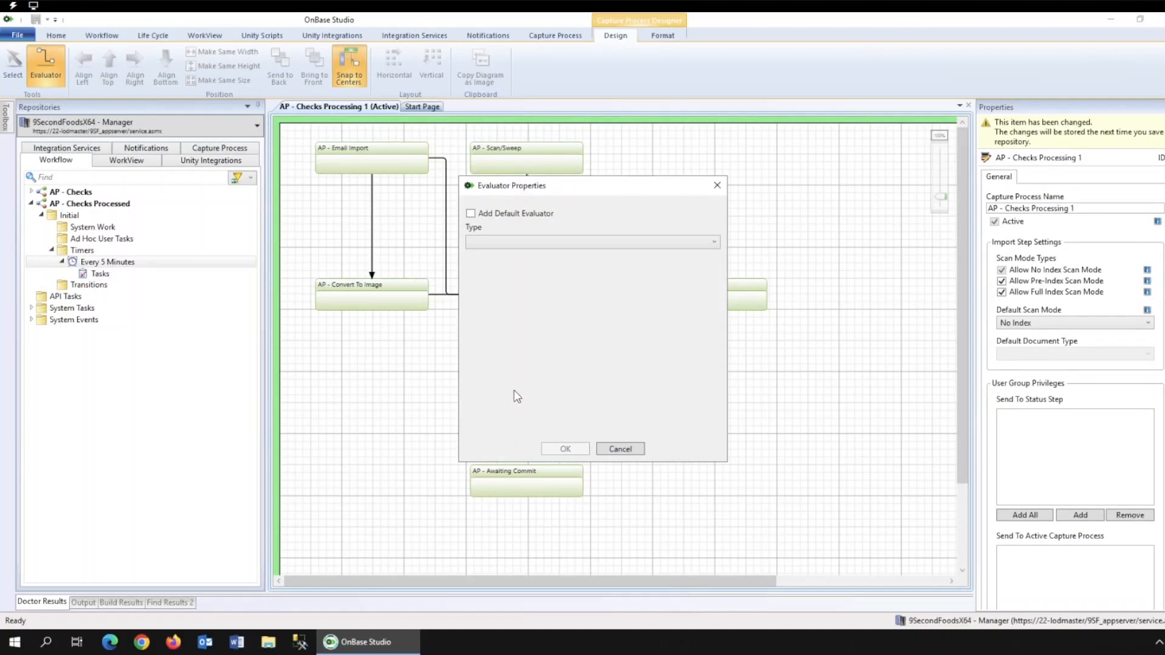
{"action": "left_click", "coordinate": [470, 214]}
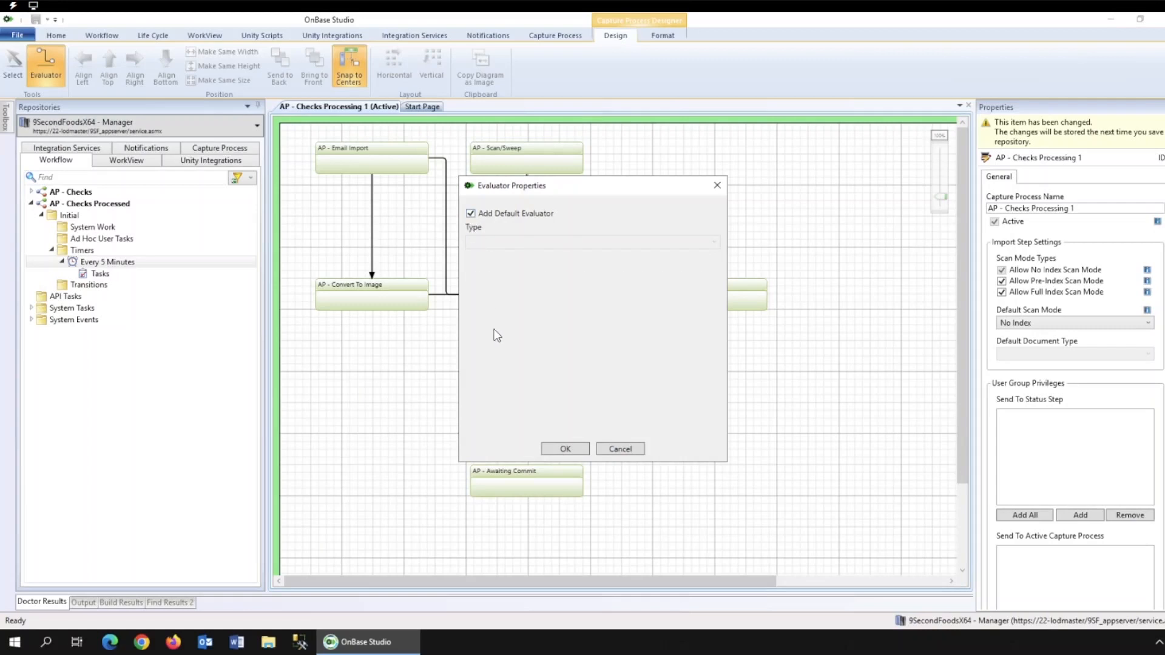
{"action": "left_click", "coordinate": [554, 451]}
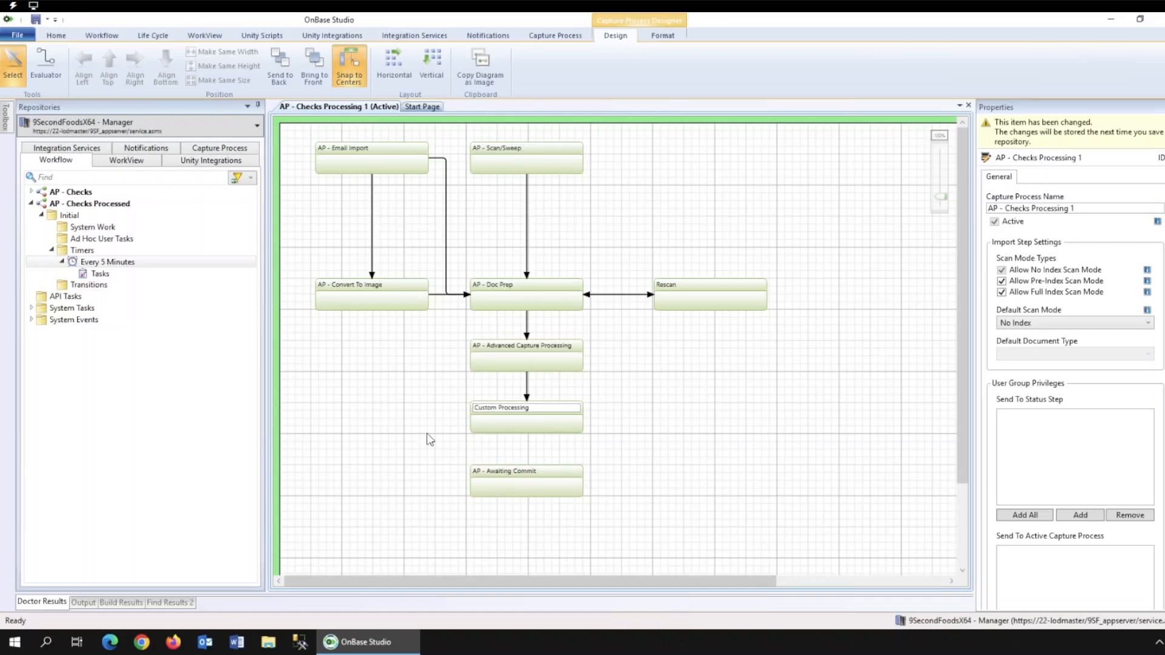
- Connect the Custom Processing step to AP - Awaiting Commit with a Document Status evaluator set to Indexed
{"action": "left_click", "coordinate": [42, 63]}
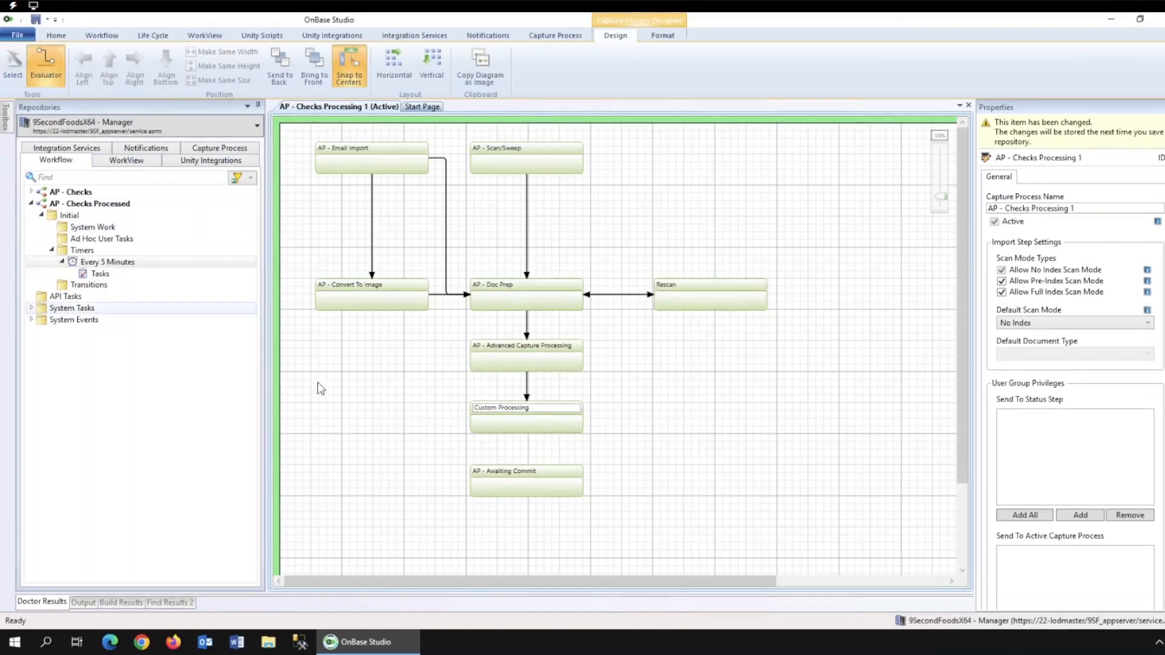
{"action": "left_click_drag", "start_coordinate": [522, 428], "coordinate": [524, 491]}
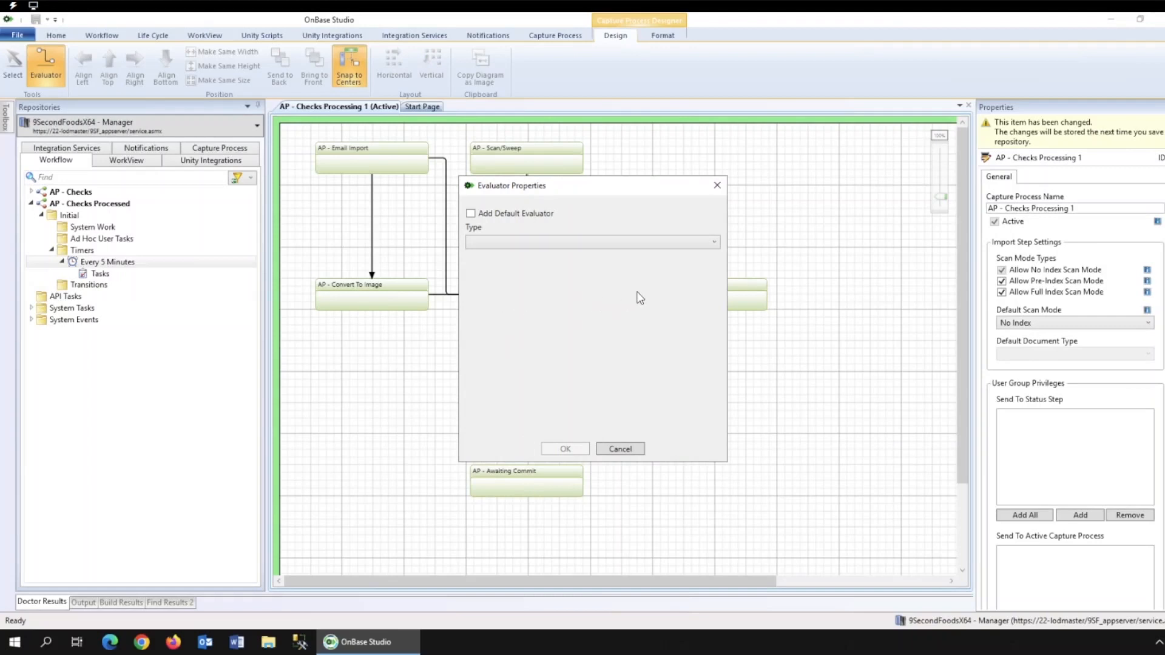
{"action": "left_click", "coordinate": [716, 242]}
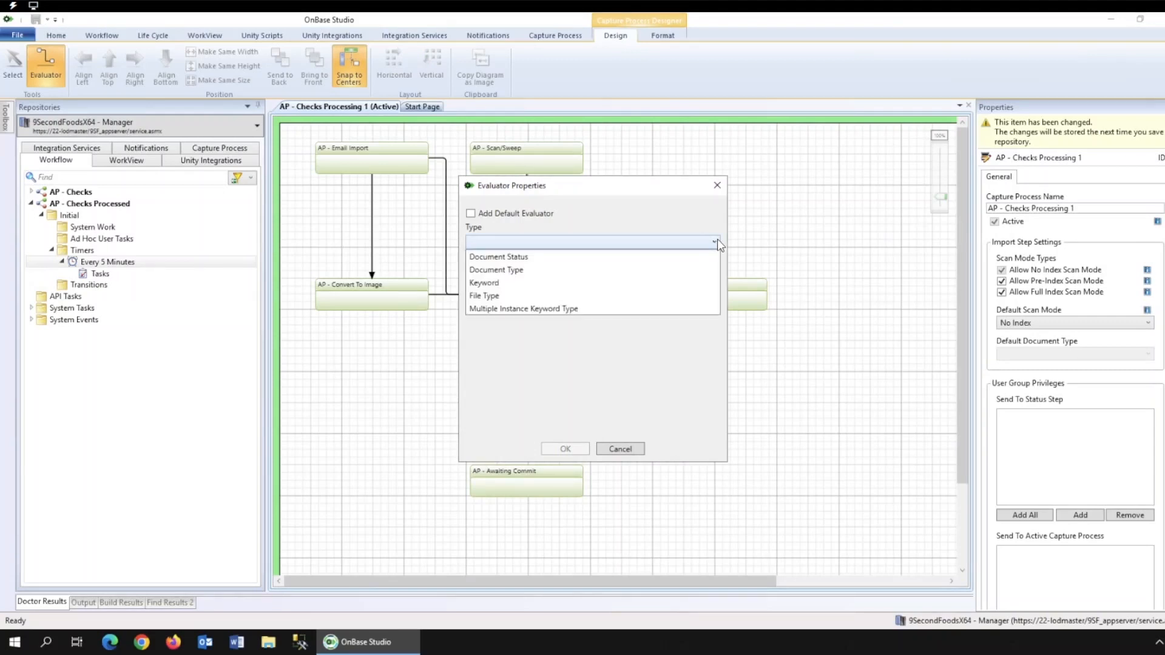
{"action": "left_click", "coordinate": [671, 257]}
{"action": "left_click", "coordinate": [478, 266]}
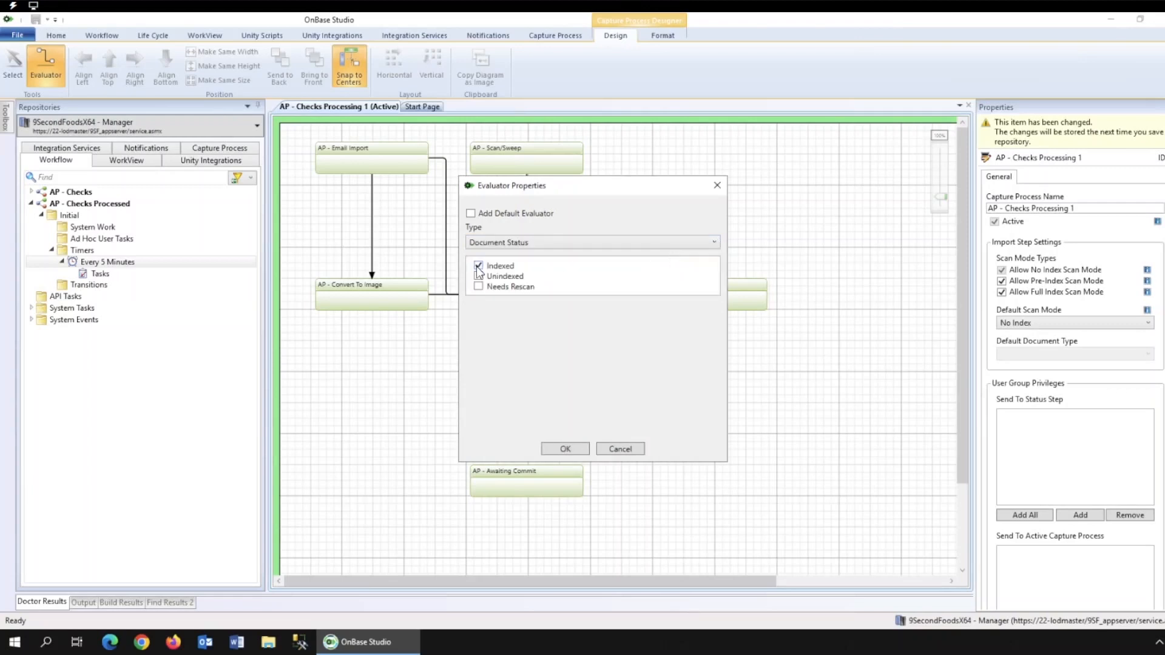
{"action": "left_click", "coordinate": [564, 449]}
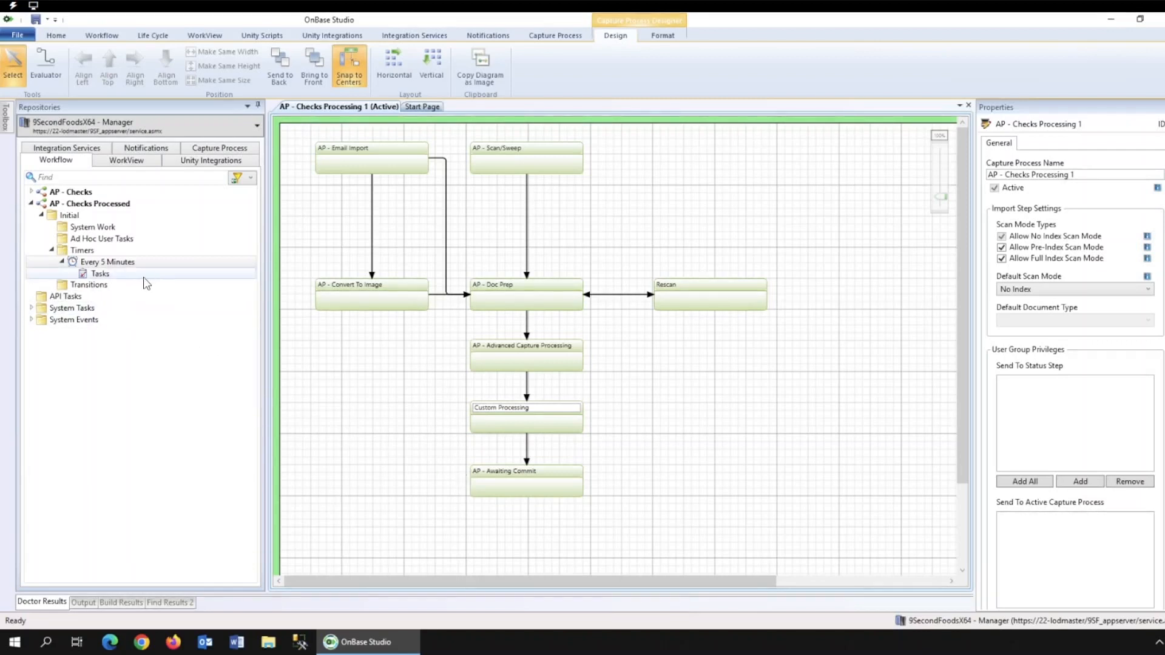
- Add an Import step beside AP - Scan/Sweep, named "AP - Workflow Import", with Workflow Import as its only import type
{"action": "mouse_move", "coordinate": [9, 125]}
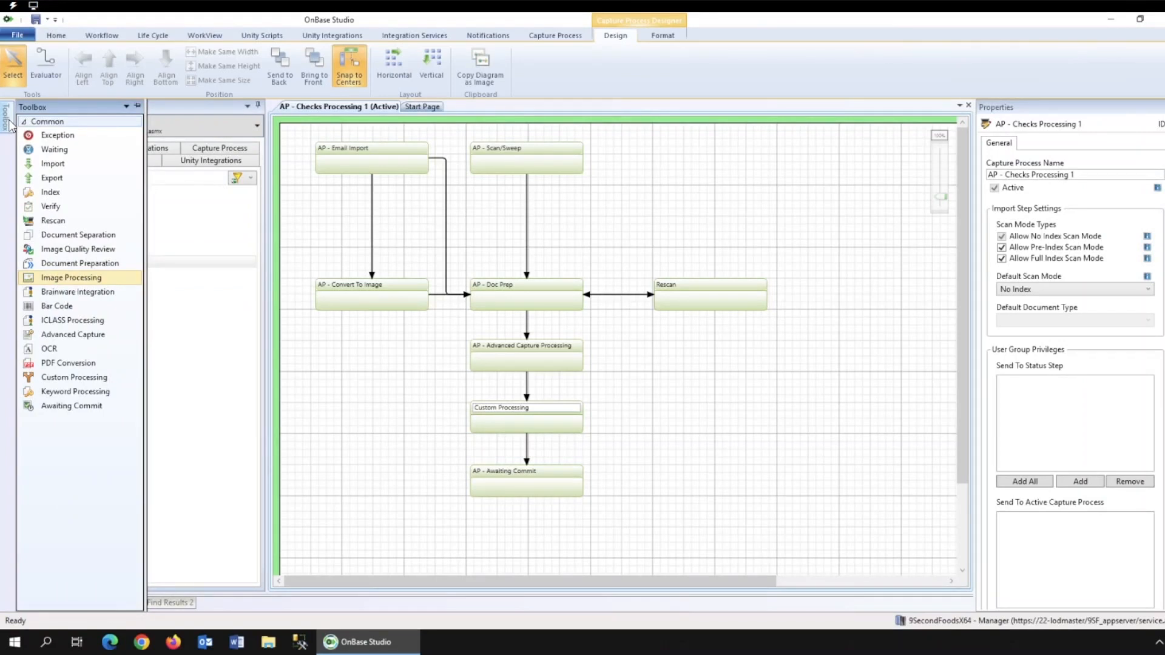
{"action": "mouse_move", "coordinate": [55, 163]}
{"action": "left_mouse_down"}
{"action": "mouse_move", "coordinate": [621, 185]}
{"action": "mouse_move", "coordinate": [693, 160]}
{"action": "left_mouse_up"}
{"action": "left_click", "coordinate": [694, 161]}
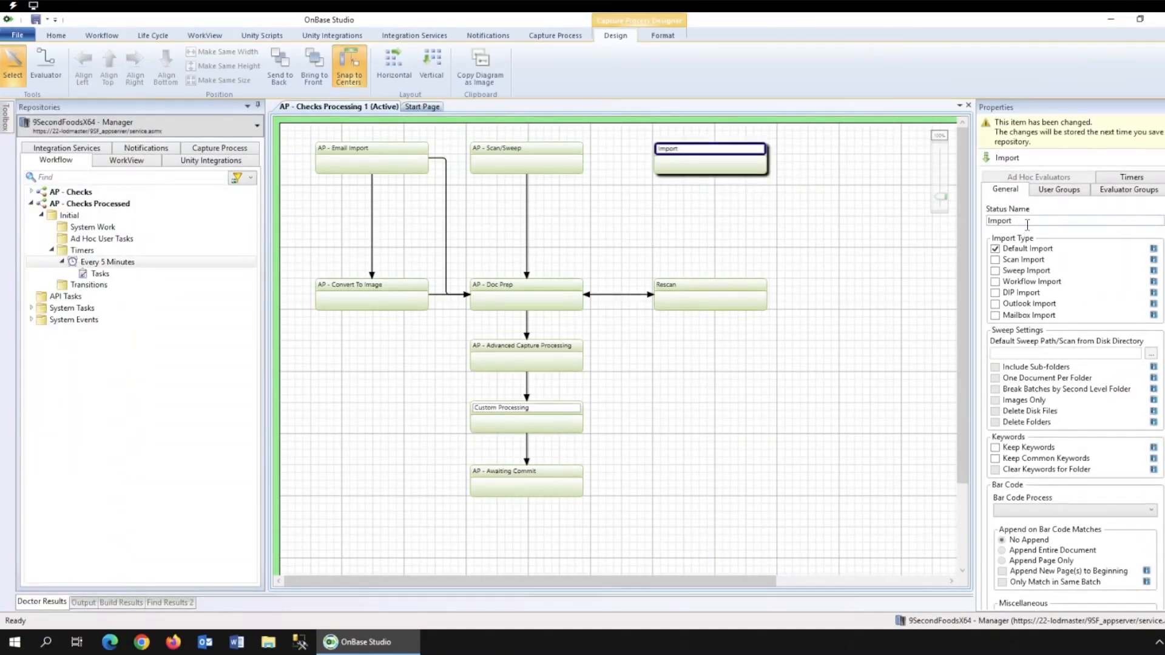
{"action": "left_click_drag", "start_coordinate": [1045, 221], "coordinate": [936, 228]}
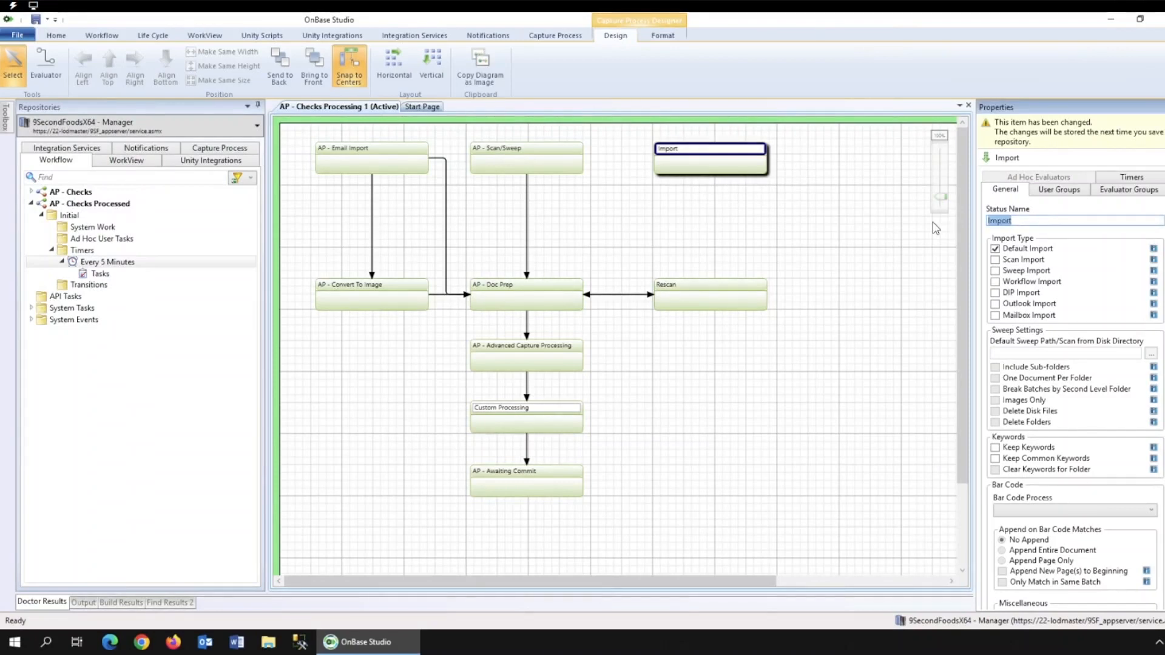
{"action": "type", "text": "AP - Workflow Impor"}
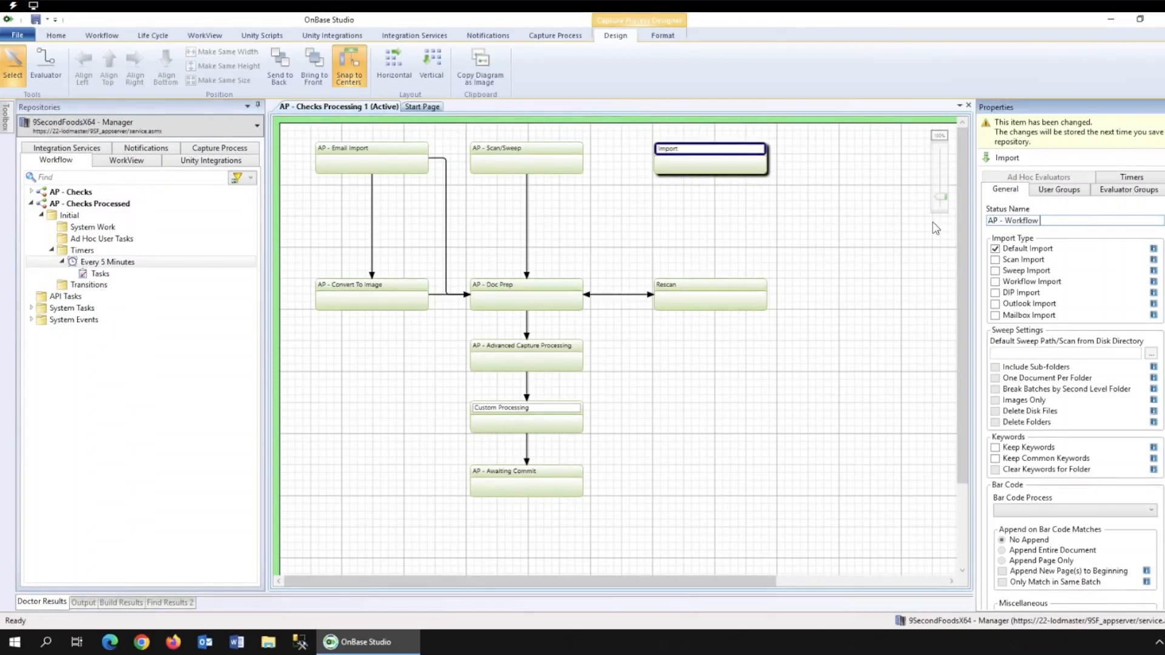
{"action": "left_click", "coordinate": [995, 248]}
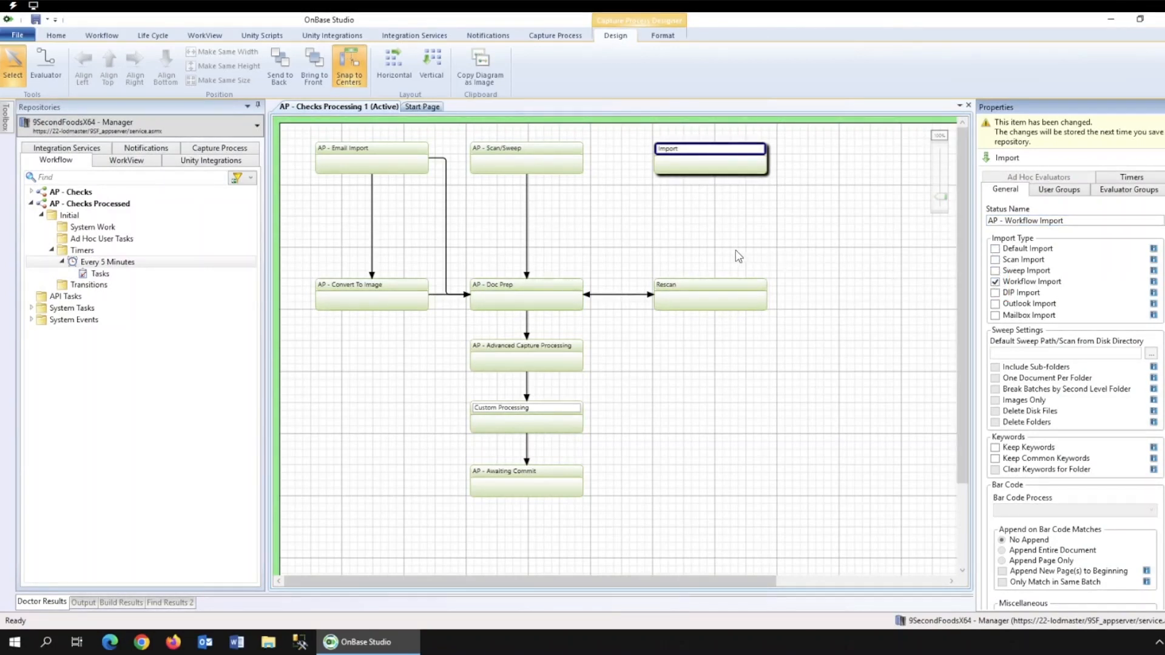
- Add an Image Processing step named "AP - Workflow to Image" below the new Import step, with the Convert Documents to Image File Format processor
{"action": "mouse_move", "coordinate": [8, 115]}
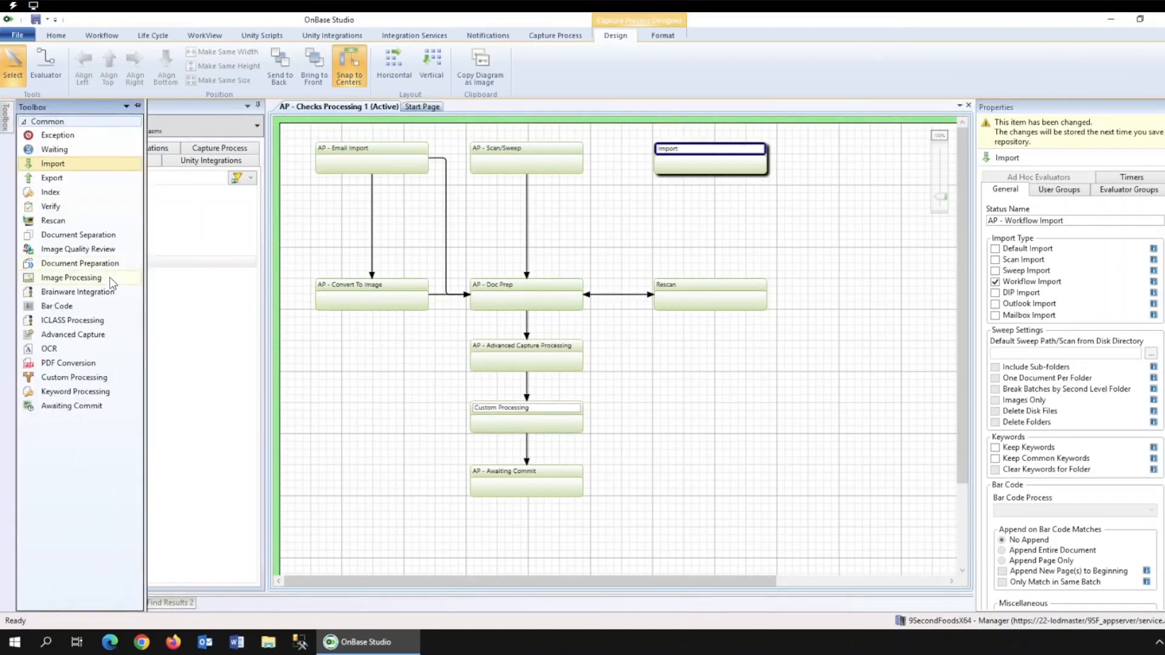
{"action": "mouse_move", "coordinate": [71, 278]}
{"action": "left_mouse_down"}
{"action": "mouse_move", "coordinate": [700, 234]}
{"action": "mouse_move", "coordinate": [712, 222]}
{"action": "mouse_move", "coordinate": [693, 232]}
{"action": "left_mouse_up"}
{"action": "left_click_drag", "start_coordinate": [1087, 222], "coordinate": [986, 224]}
{"action": "key", "text": "BackSpace"}
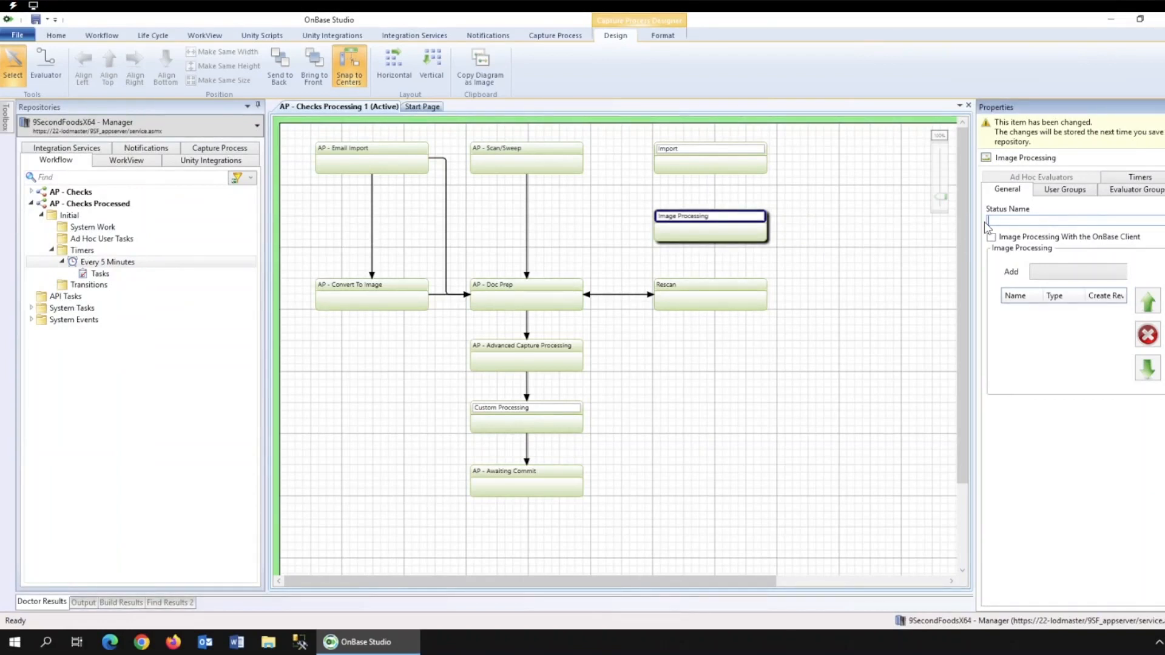
{"action": "type", "text": "AP - Workflow to Image"}
{"action": "left_click", "coordinate": [1051, 275]}
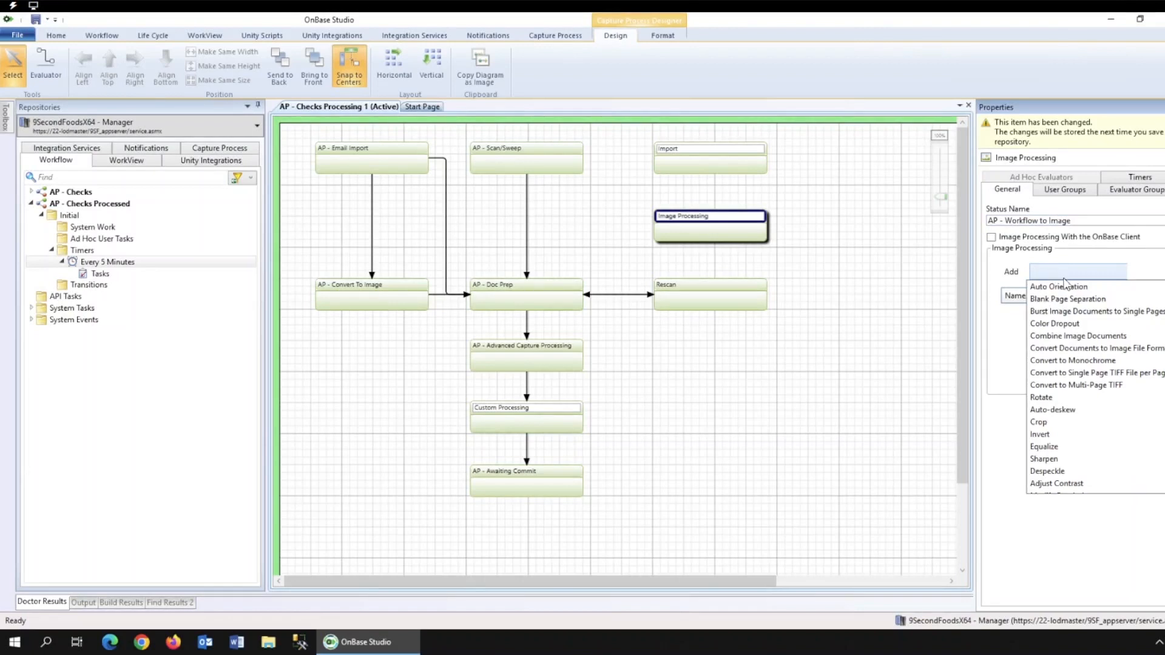
{"action": "left_click", "coordinate": [1120, 350]}
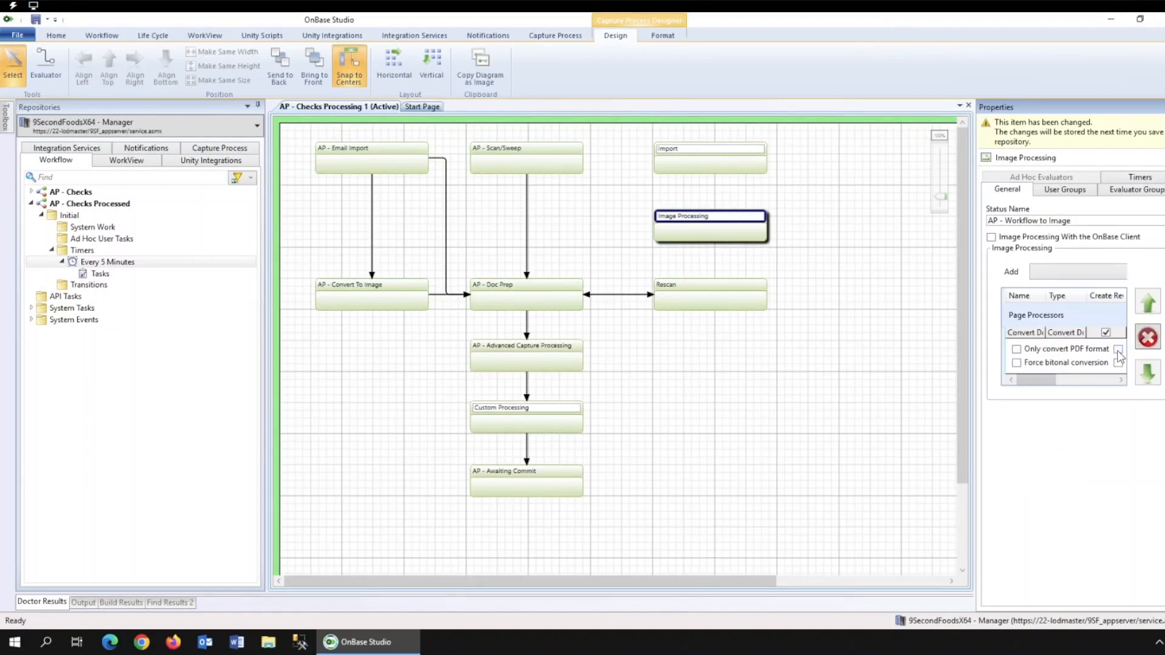
- Connect the new Image Processing step to AP - Doc Prep with a default evaluator
{"action": "left_click", "coordinate": [43, 64]}
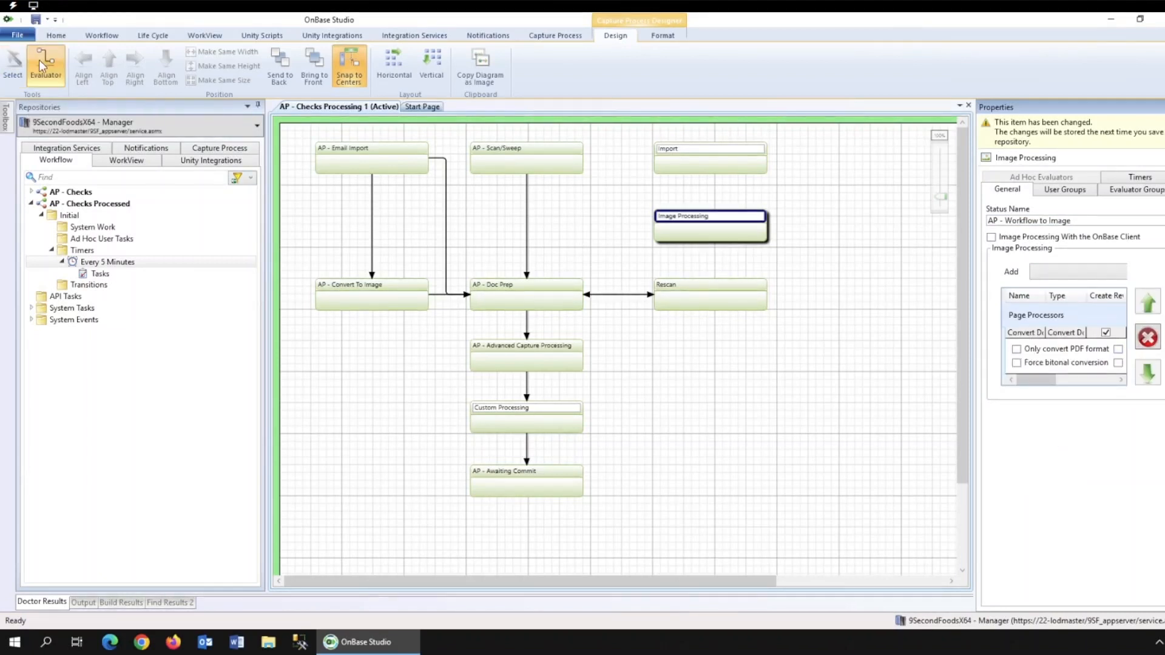
{"action": "left_click_drag", "start_coordinate": [693, 230], "coordinate": [575, 305]}
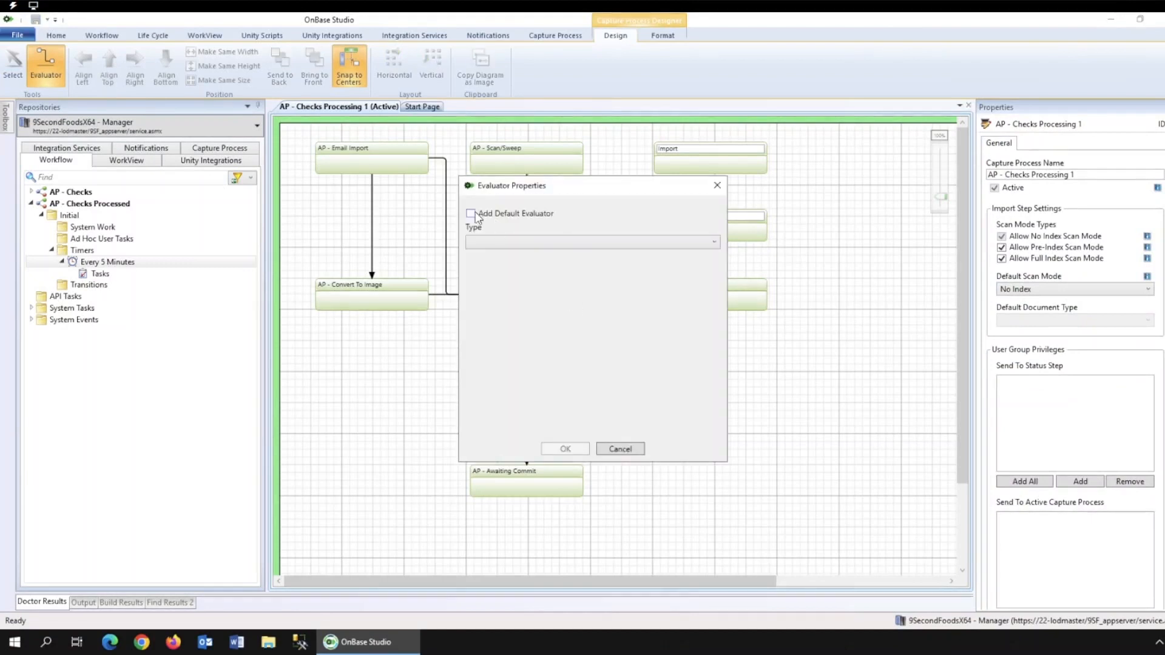
{"action": "left_click", "coordinate": [471, 213]}
{"action": "left_click", "coordinate": [565, 449]}
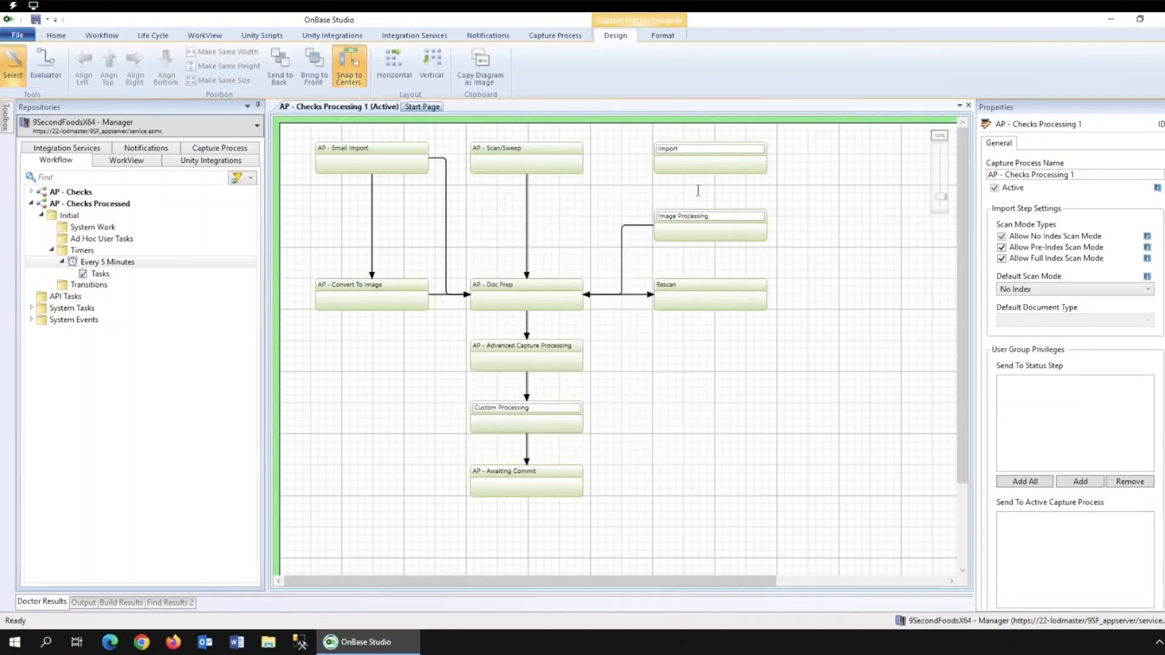
- Connect the workflow Import step to the Image Processing step below it with a default evaluator
{"action": "left_click", "coordinate": [46, 63]}
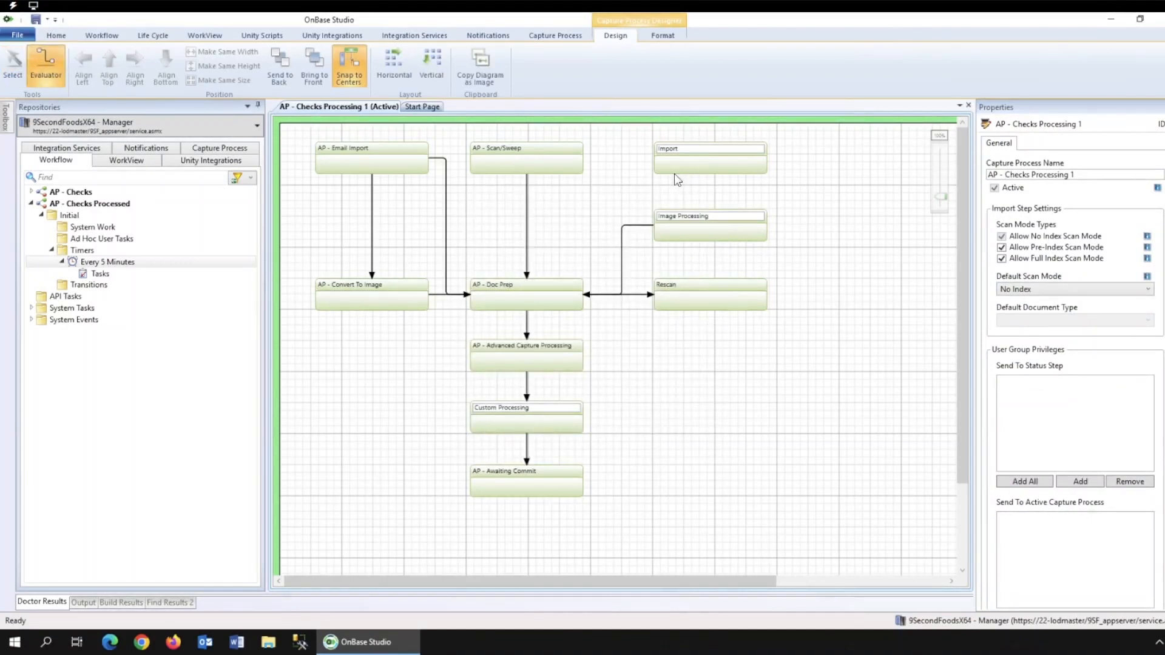
{"action": "left_click_drag", "start_coordinate": [708, 163], "coordinate": [704, 228]}
{"action": "left_click", "coordinate": [469, 215]}
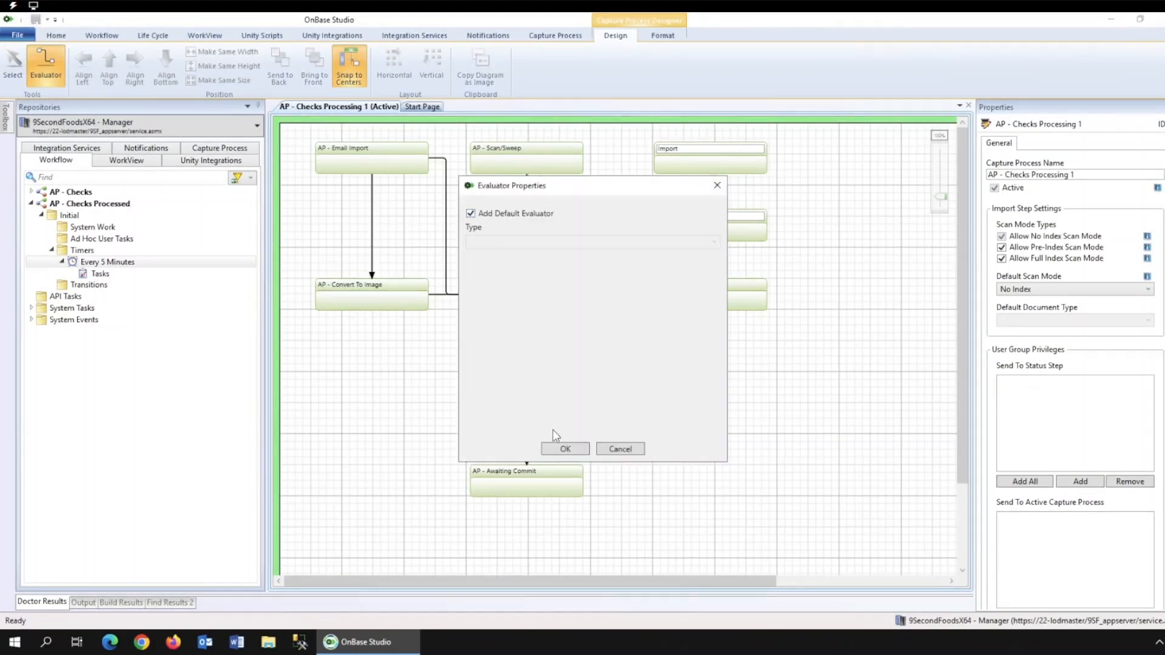
{"action": "left_click", "coordinate": [563, 449]}
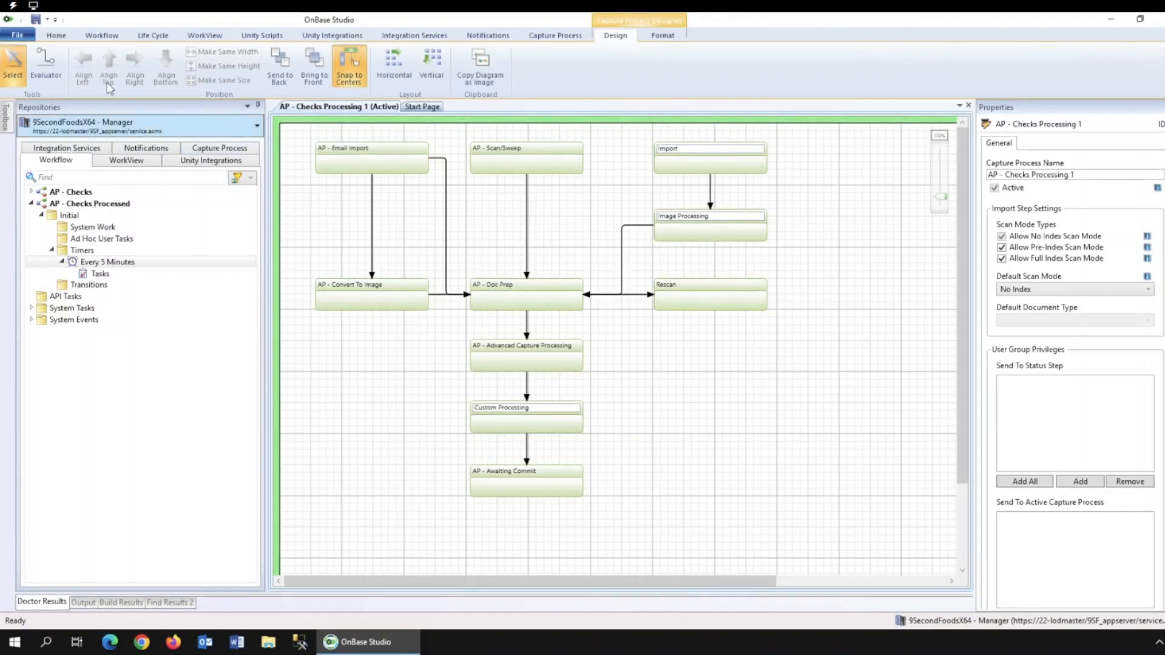
- Connect the workflow Import step to AP - Doc Prep with a File Type evaluator set to Image
{"action": "left_click", "coordinate": [41, 61]}
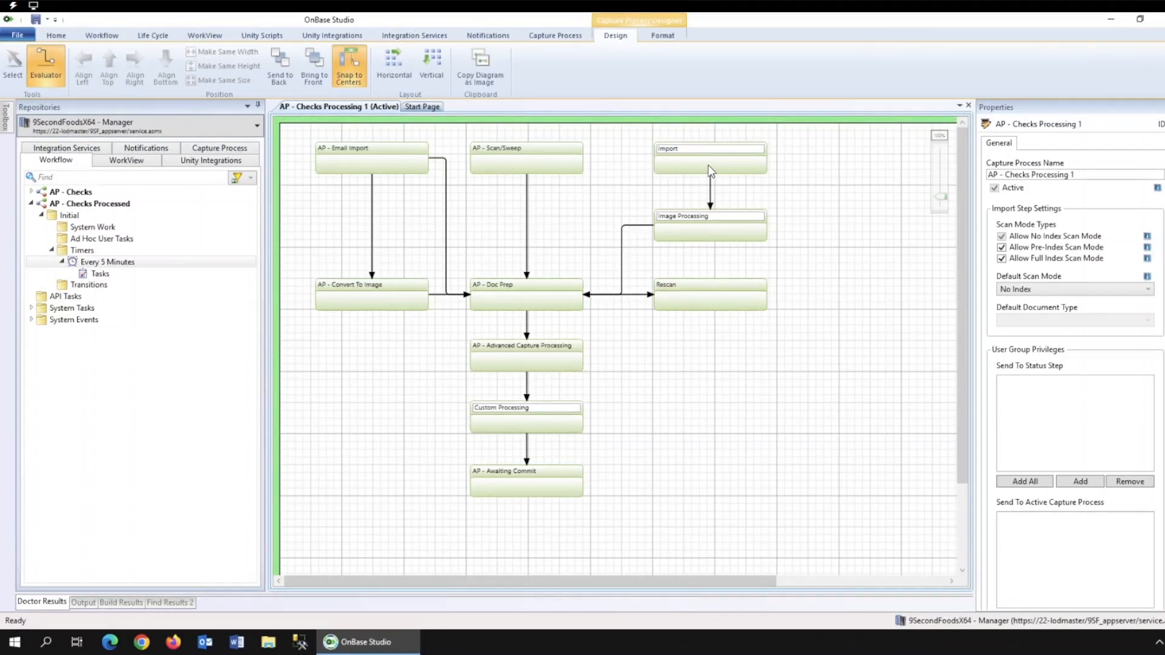
{"action": "mouse_move", "coordinate": [710, 172]}
{"action": "left_mouse_down"}
{"action": "mouse_move", "coordinate": [686, 162]}
{"action": "mouse_move", "coordinate": [610, 177]}
{"action": "mouse_move", "coordinate": [582, 306]}
{"action": "left_mouse_up"}
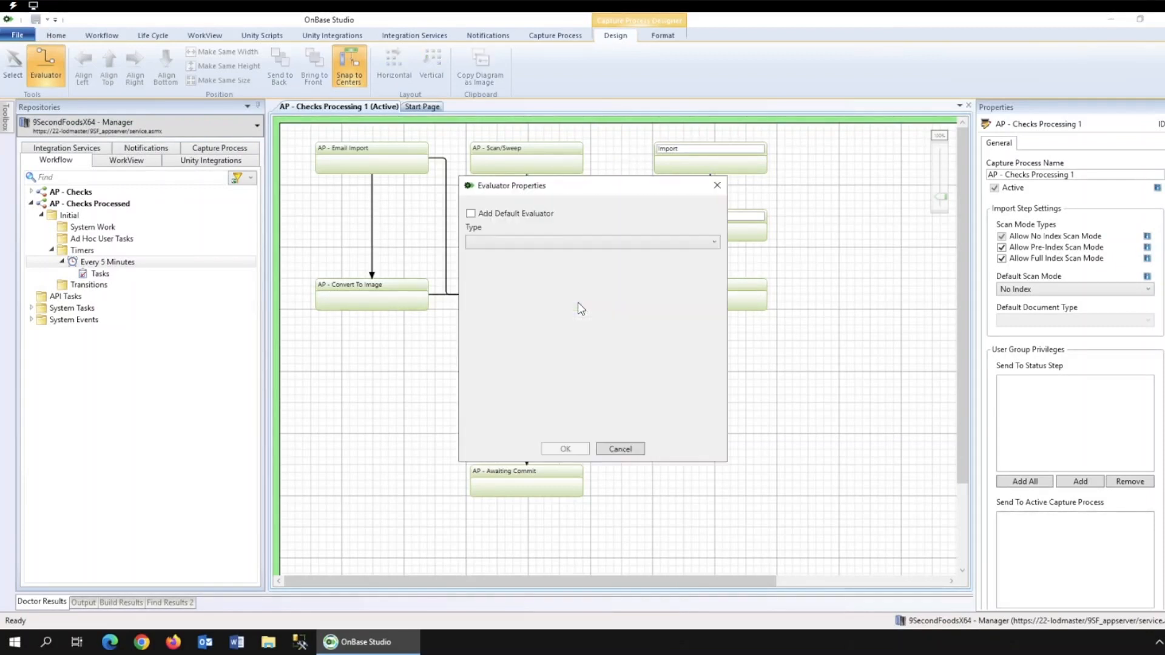
{"action": "left_click", "coordinate": [715, 243]}
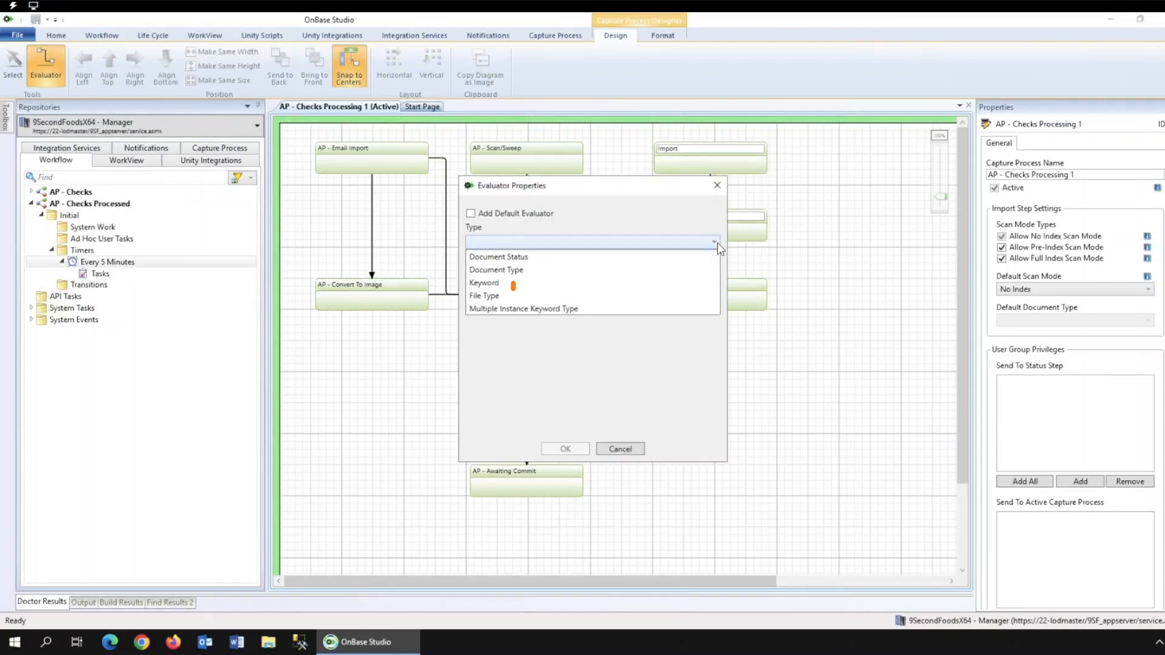
{"action": "left_click", "coordinate": [529, 296]}
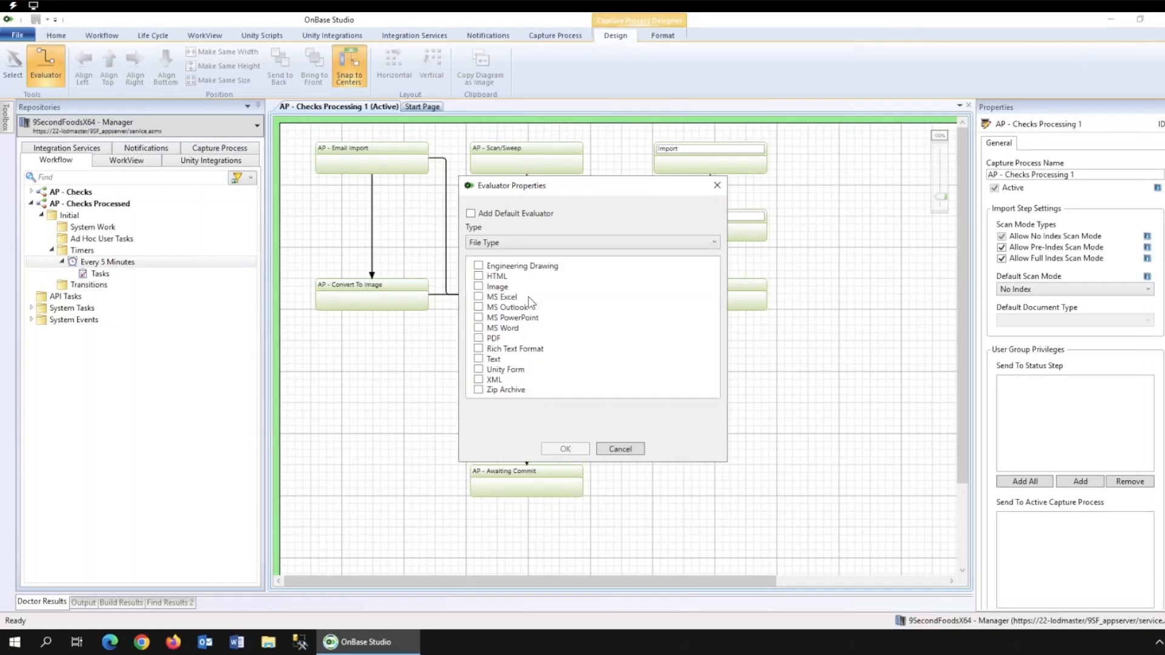
{"action": "left_click", "coordinate": [479, 286]}
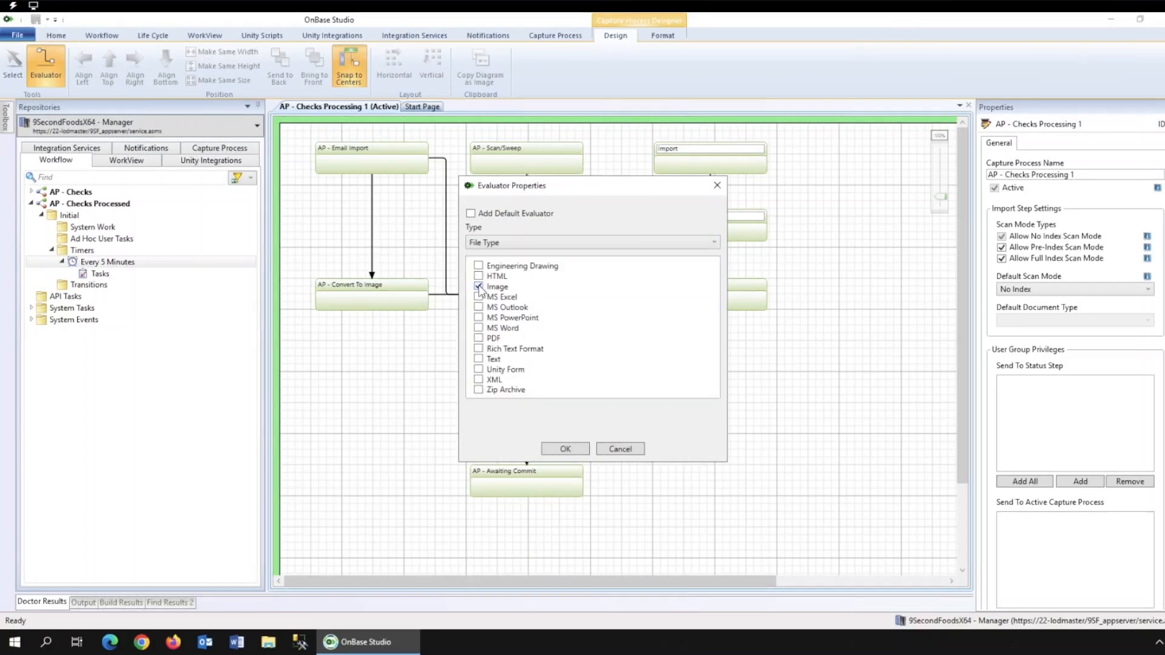
{"action": "left_click", "coordinate": [563, 450]}
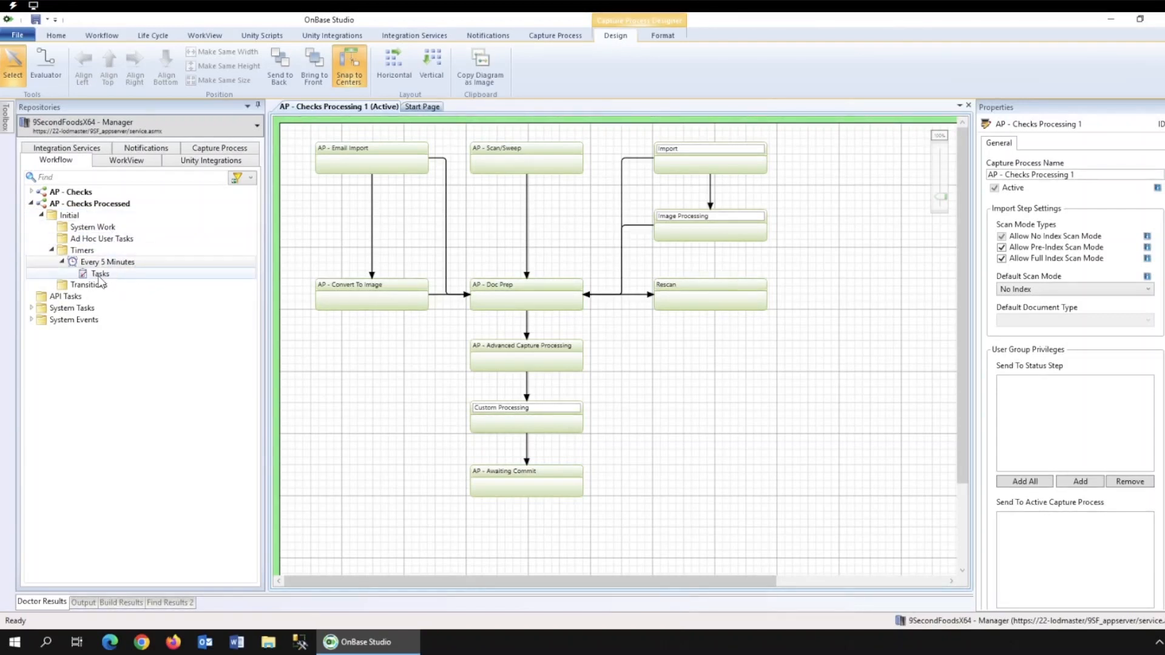
- Add an action named "Send to AP Check Processing" to the tasks of the Every 5 Minutes timer in AP - Checks Processed
{"action": "right_click", "coordinate": [134, 273]}
{"action": "mouse_move", "coordinate": [136, 284]}
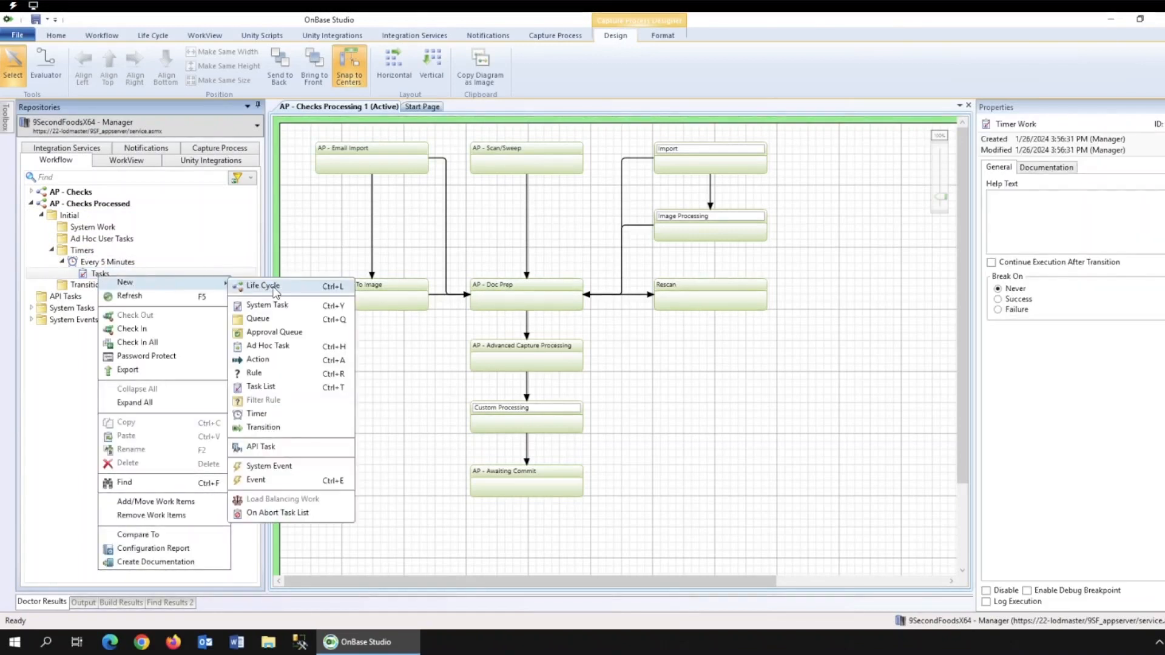
{"action": "left_click", "coordinate": [258, 360]}
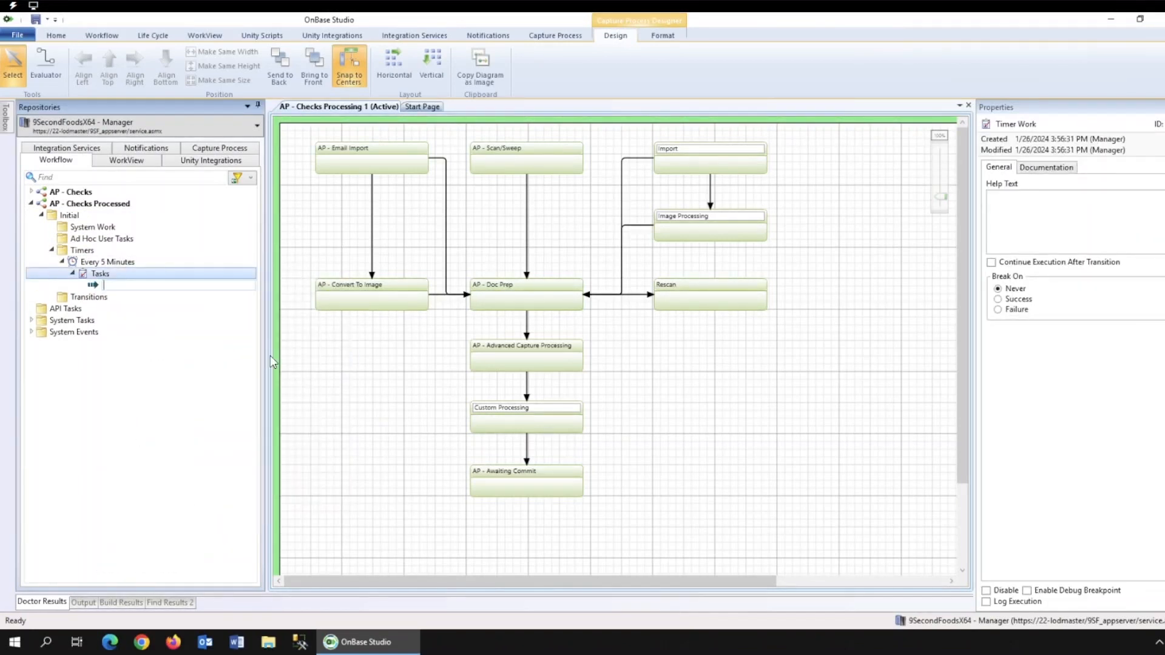
{"action": "type", "text": "Send to AP Check Processing"}
{"action": "key", "text": "Return"}
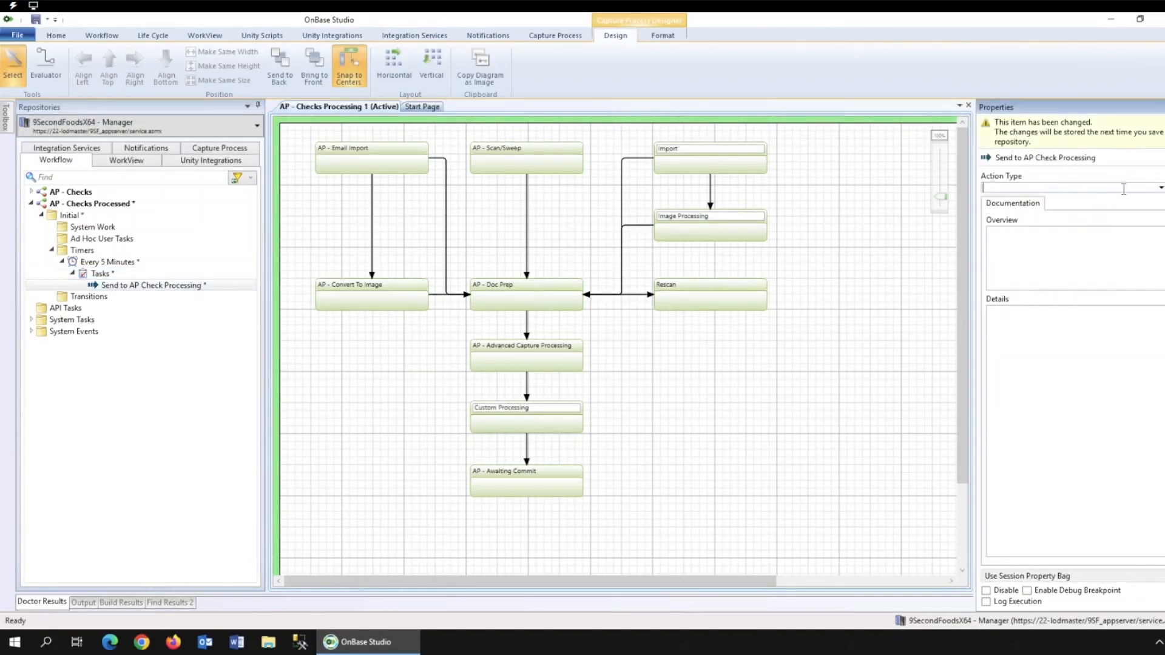
- Set the new action's type to Add Document to Scan Queue Process, with scan queue AP - Checks Processing and status step AP - Workflow Import
{"action": "type", "text": "add document"}
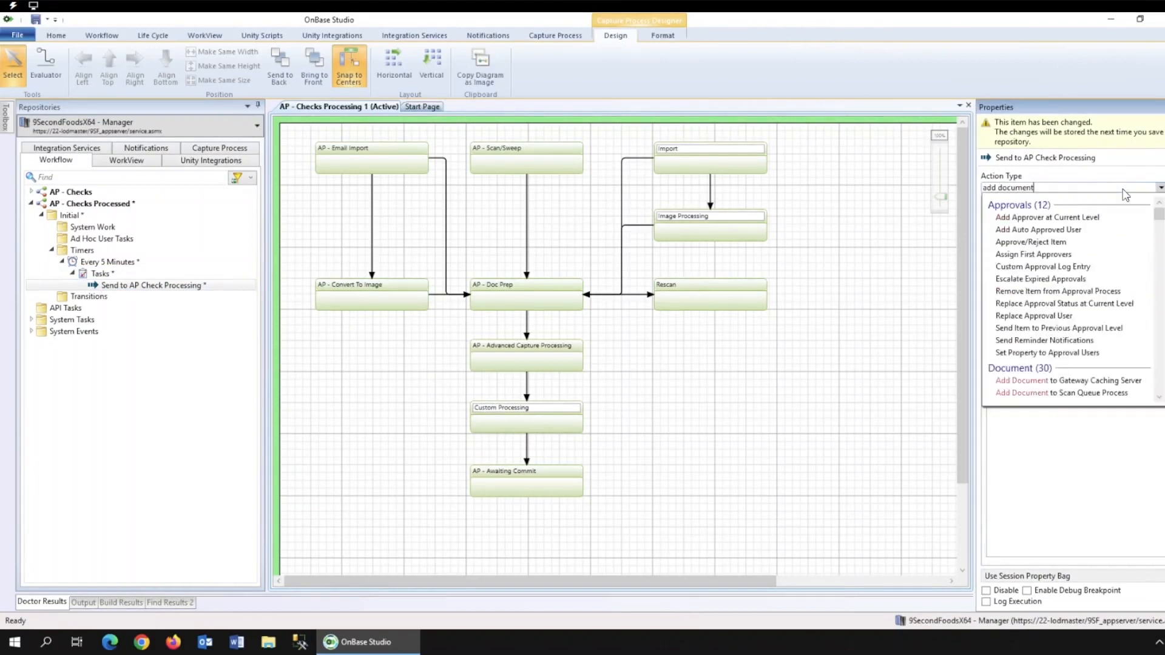
{"action": "left_click", "coordinate": [1122, 229]}
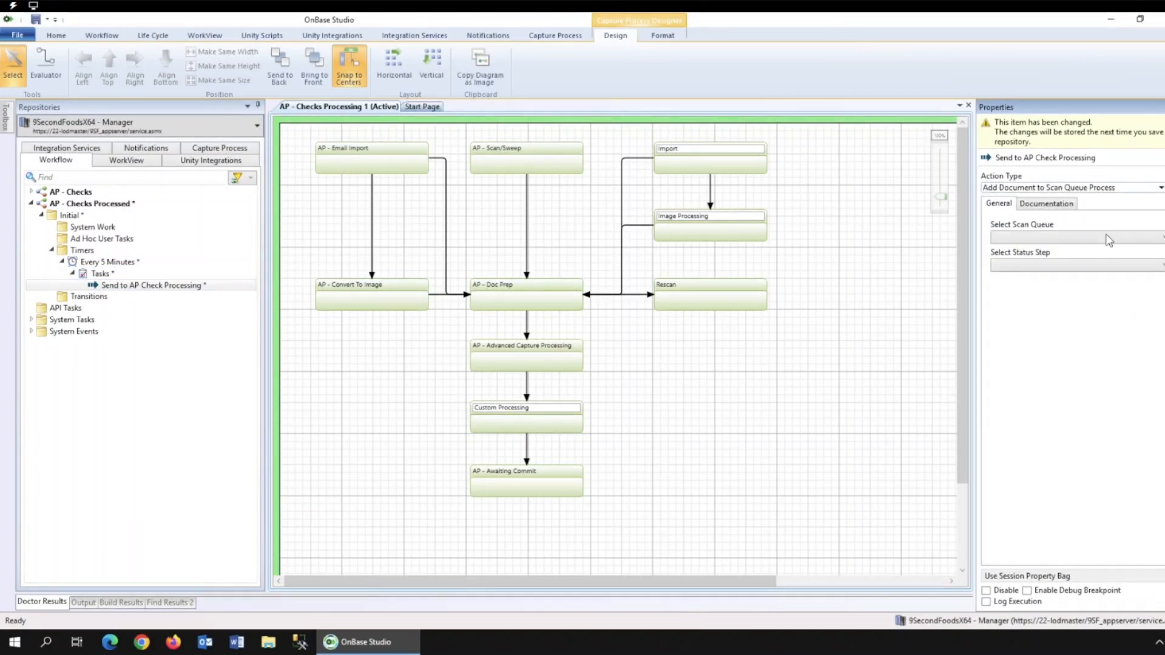
{"action": "left_click", "coordinate": [1101, 237]}
{"action": "left_click", "coordinate": [1047, 252]}
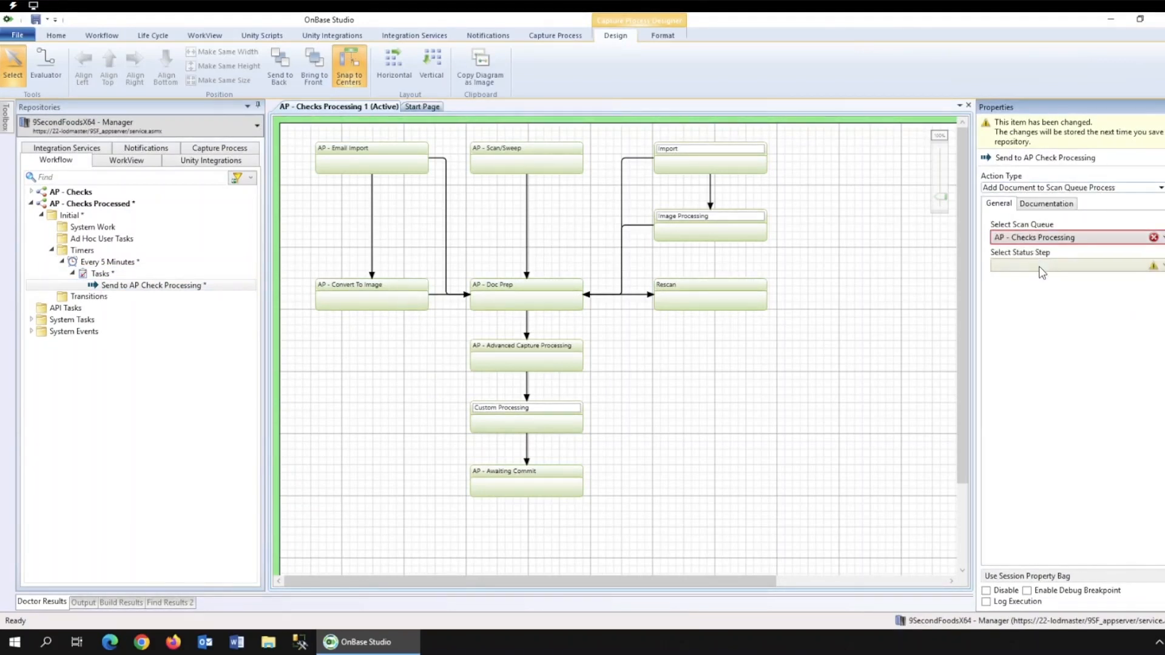
{"action": "left_click", "coordinate": [1037, 269]}
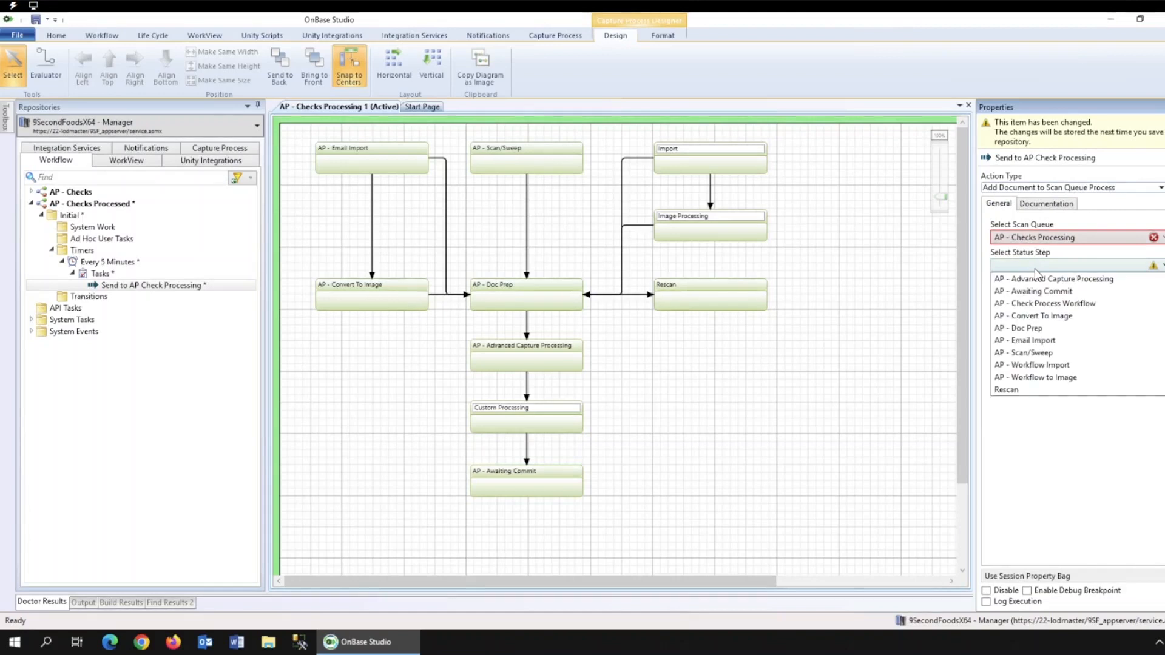
{"action": "left_click", "coordinate": [1071, 366]}
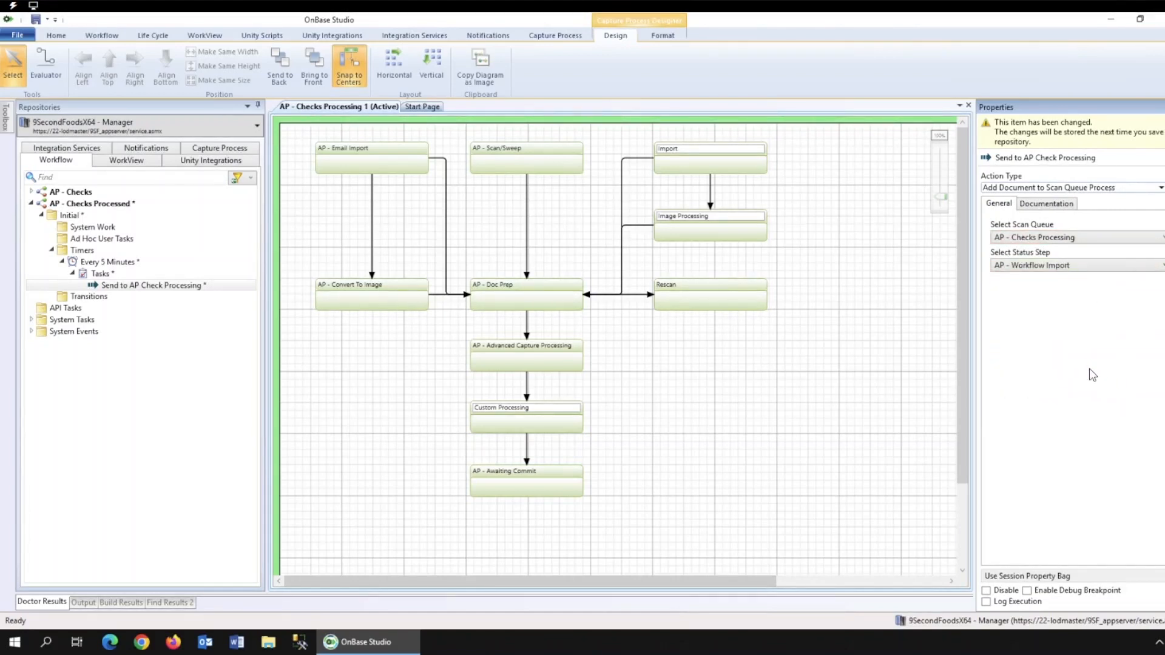